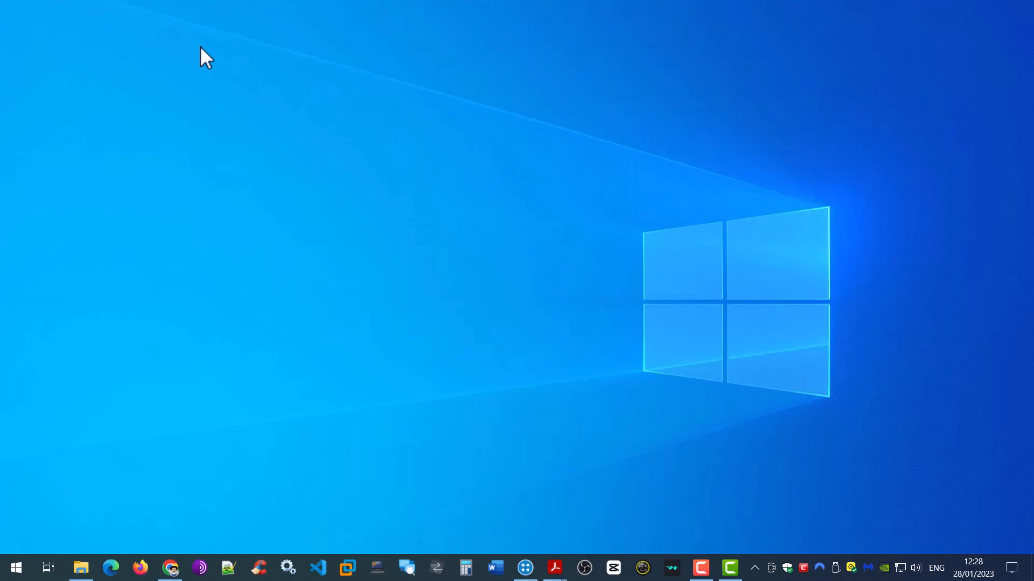
Step: Switch to File Explorer, view the PDFs in the Desktop's Critical Realism folder and return to the Desktop folder
left_click(293, 39)
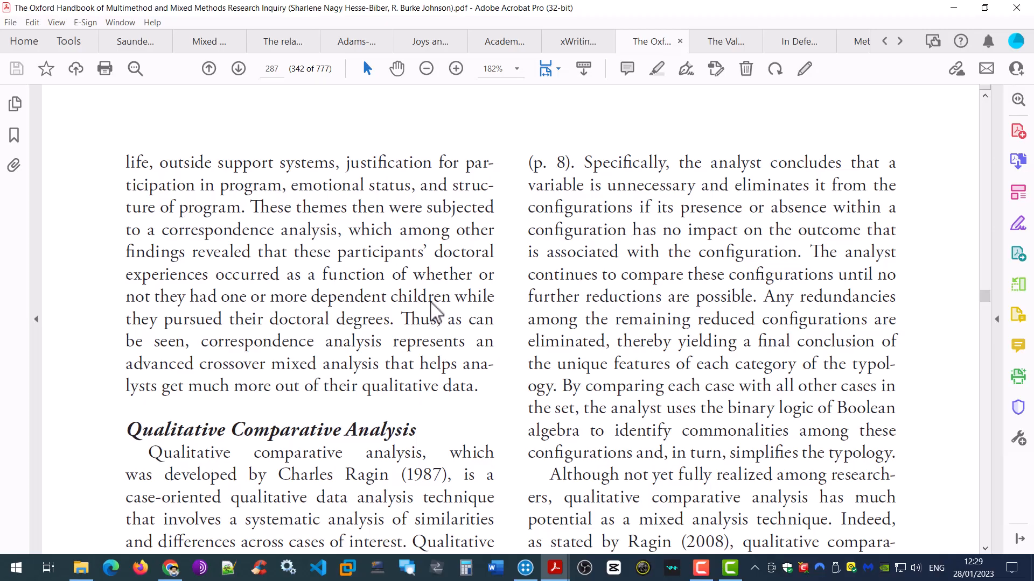
left_click(382, 279)
key("alt+Tab")
key("alt+Tab")
key("alt+Tab")
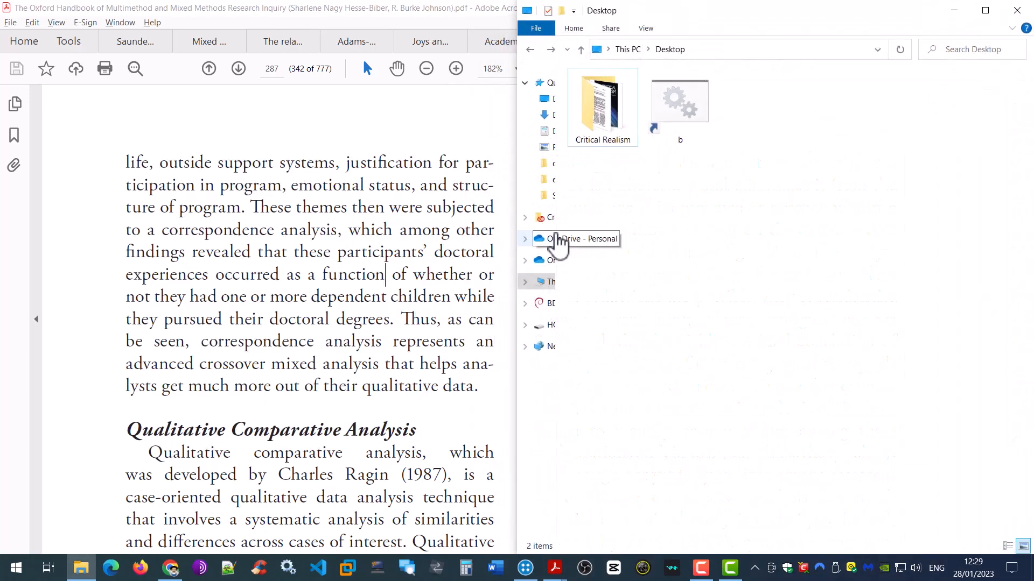
double_click(602, 146)
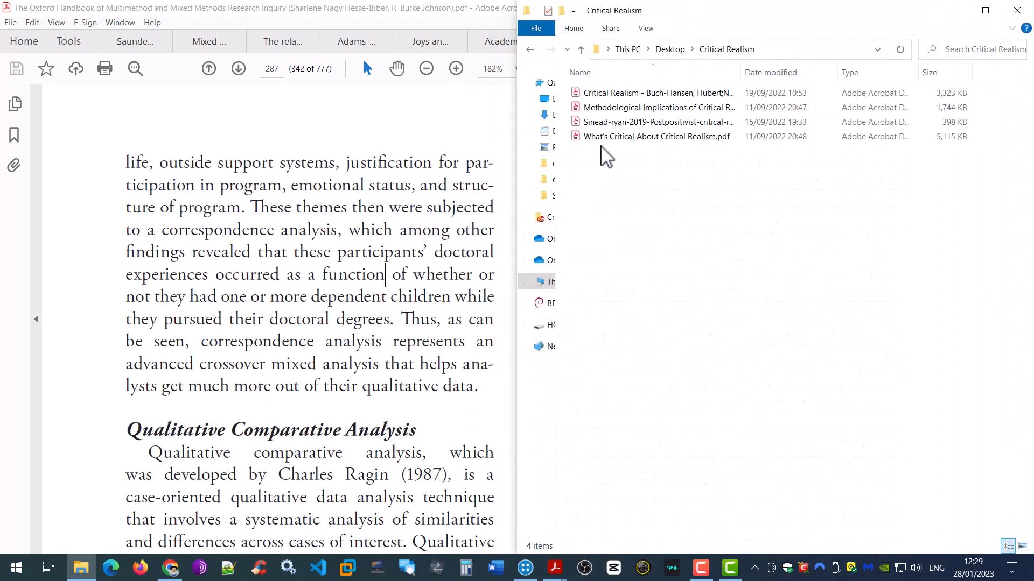
left_click(537, 50)
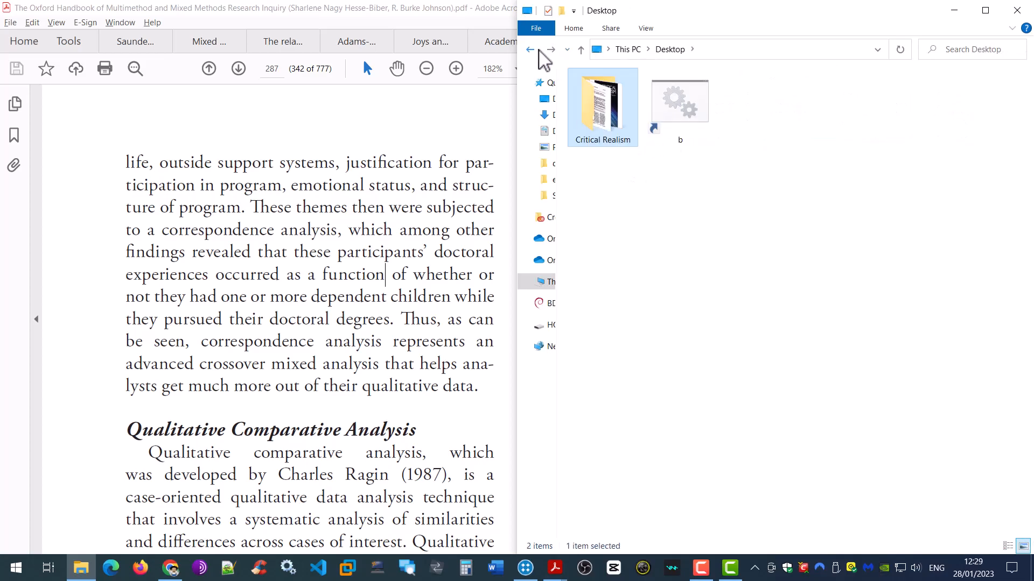
Step: Switch to Acrobat, open the full Acrobat search and set it to cover all PDF documents in the Desktop's Critical Realism folder
left_click(405, 205)
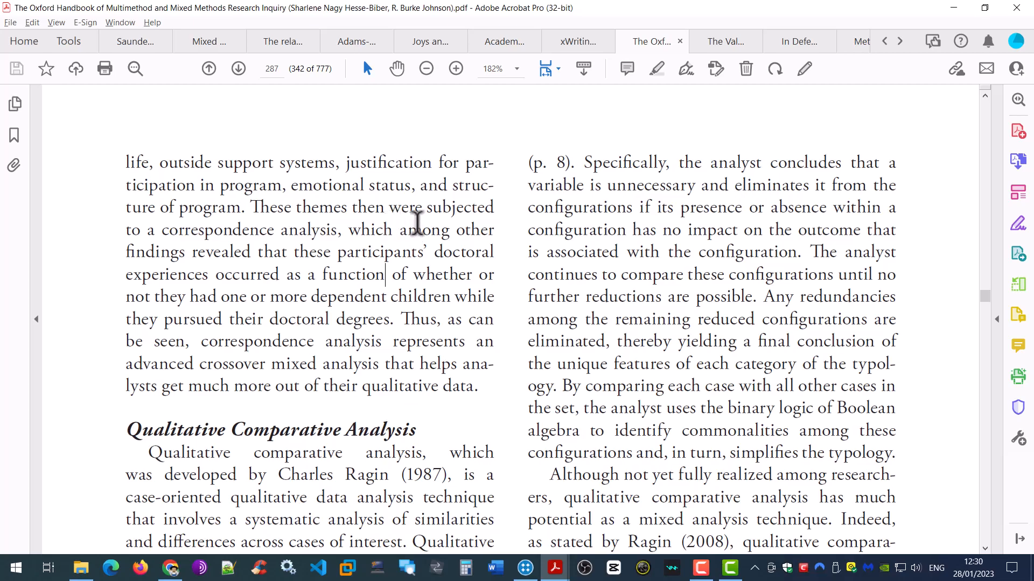
key("ctrl+f")
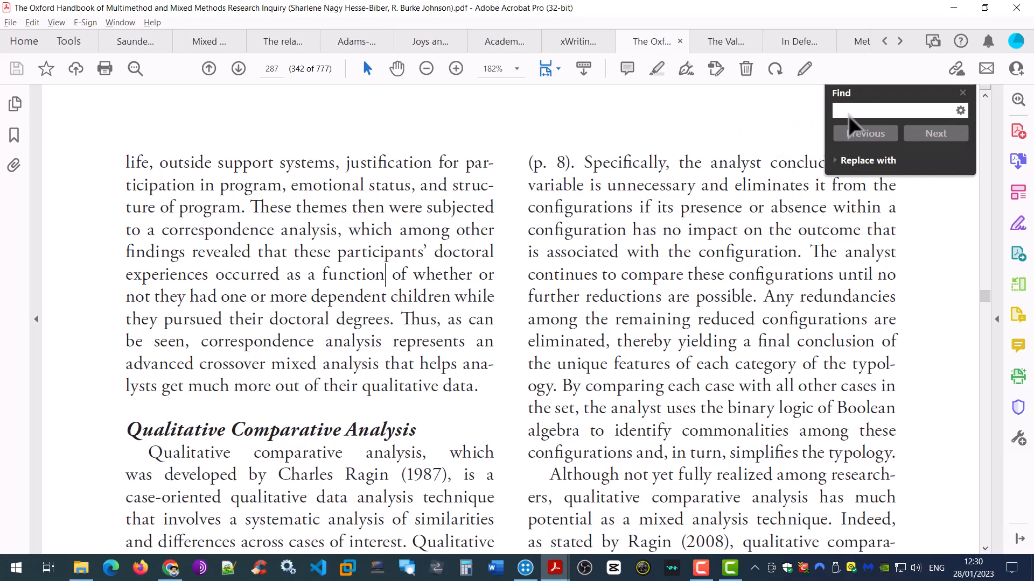
left_click(961, 110)
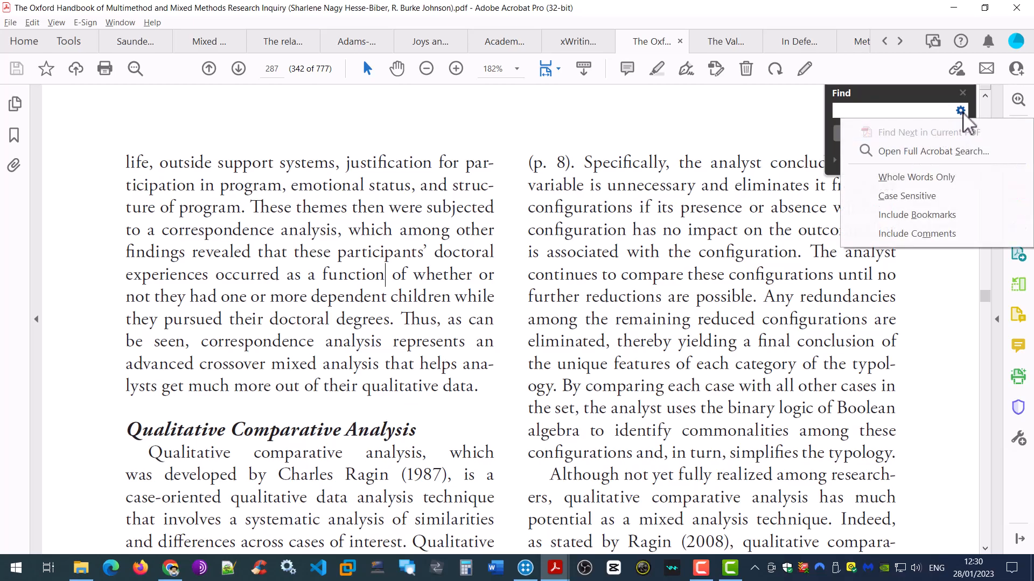
left_click(934, 152)
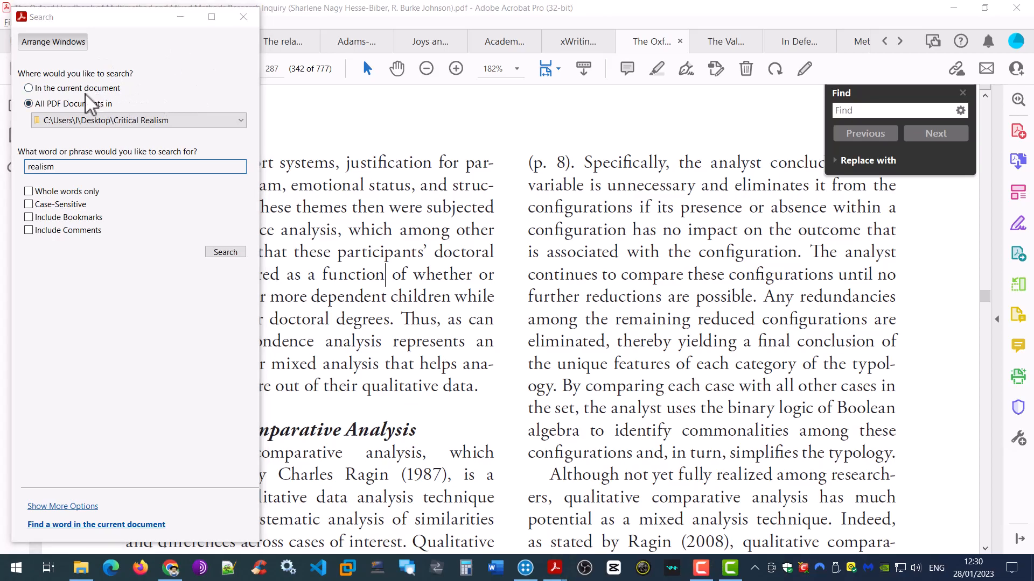
left_click(46, 89)
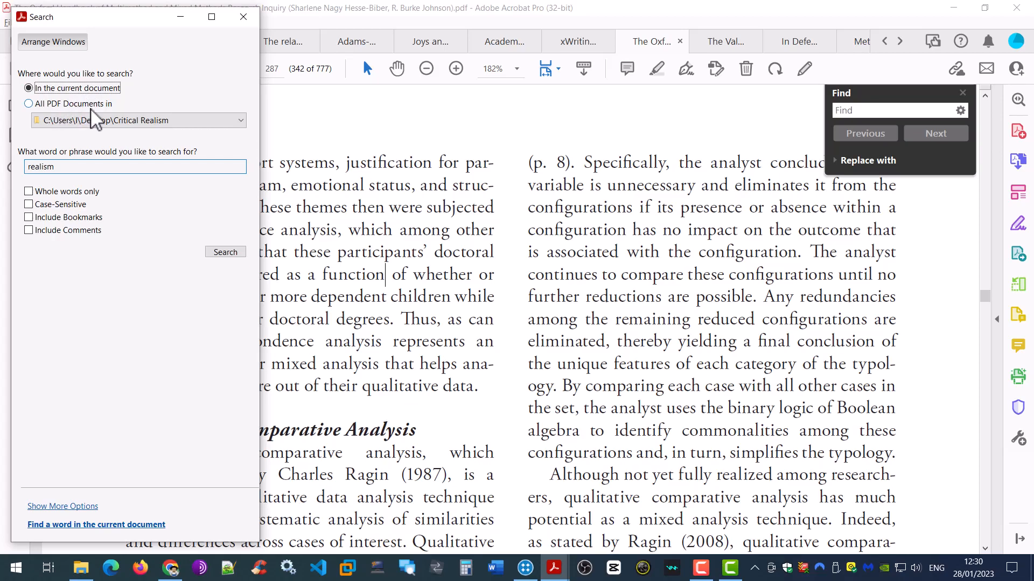
left_click(31, 104)
left_click(169, 125)
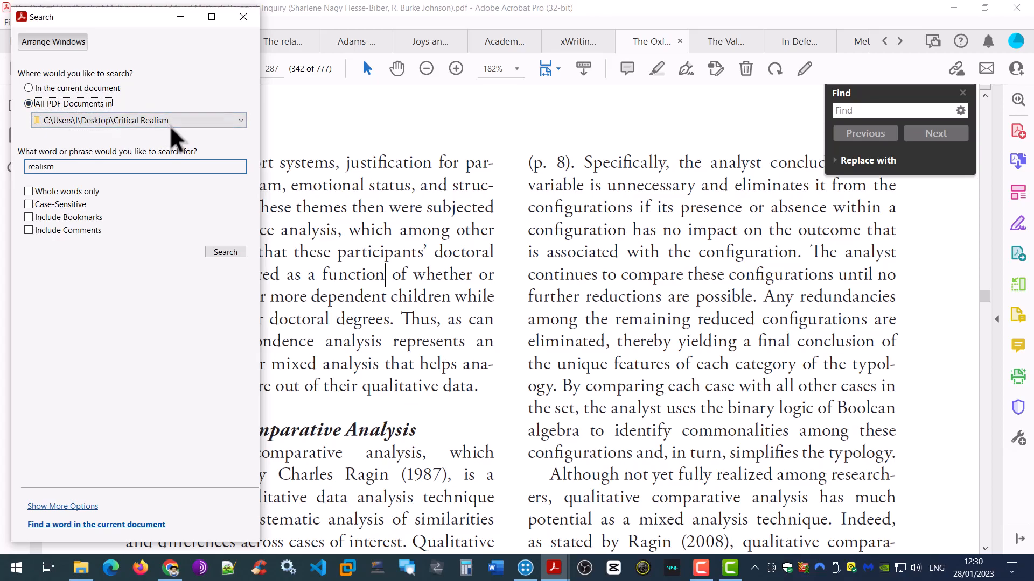
left_click(210, 123)
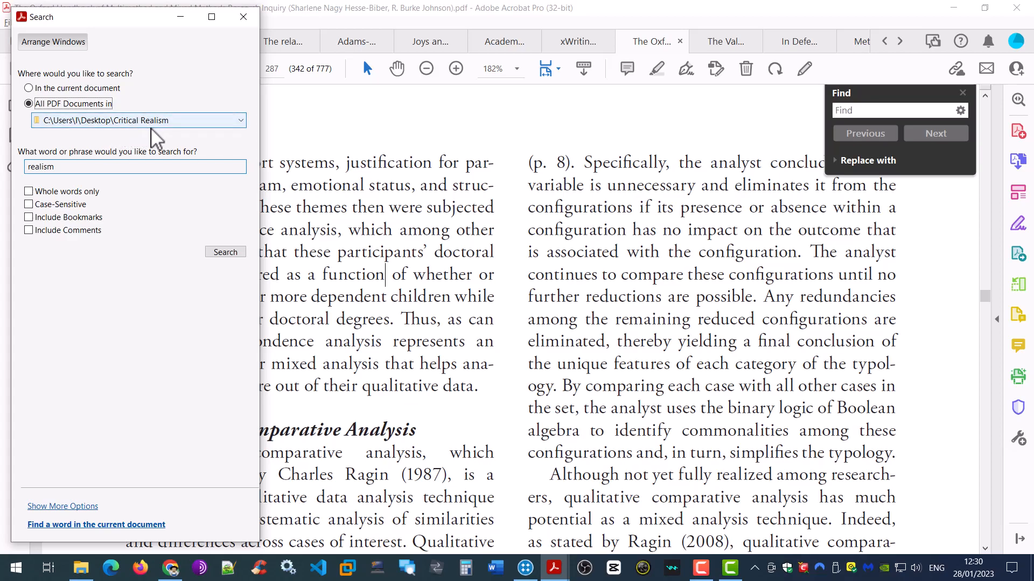
Step: Search the Critical Realism folder's PDFs for the word "realism"
left_click(80, 170)
key("BackSpace")
key("BackSpace")
key("BackSpace")
key("BackSpace")
key("BackSpace")
key("BackSpace")
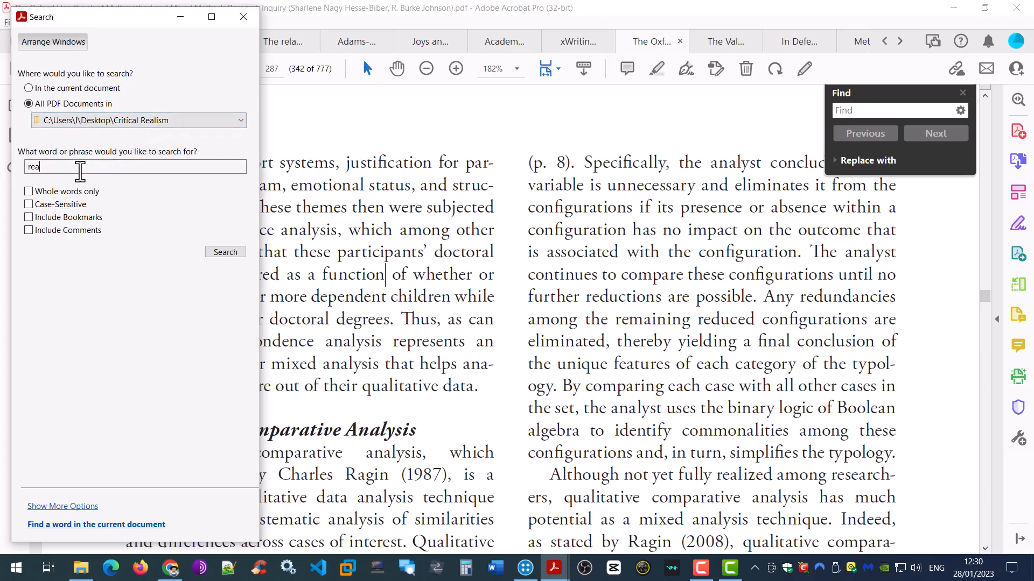
type("realism")
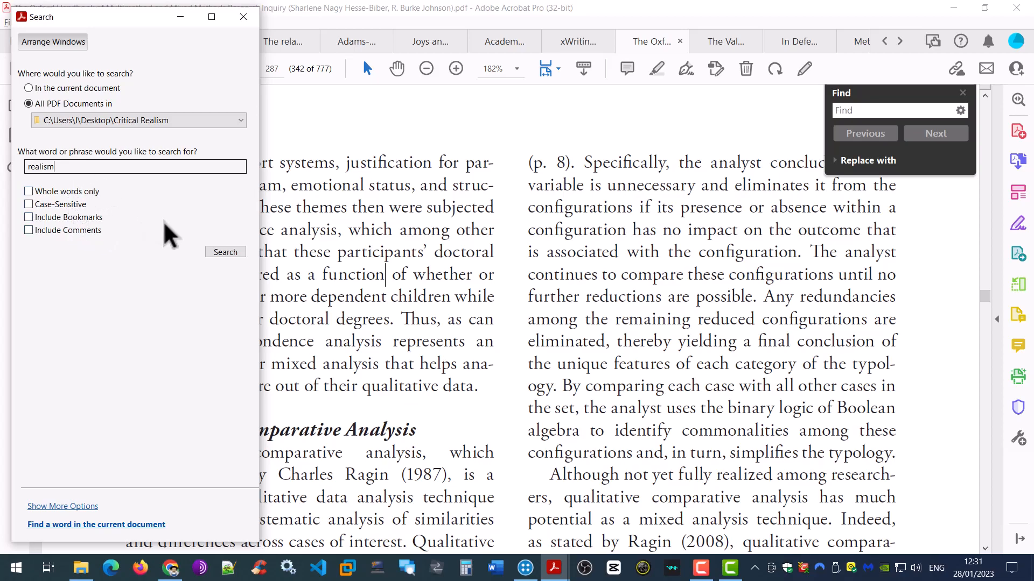
left_click(226, 252)
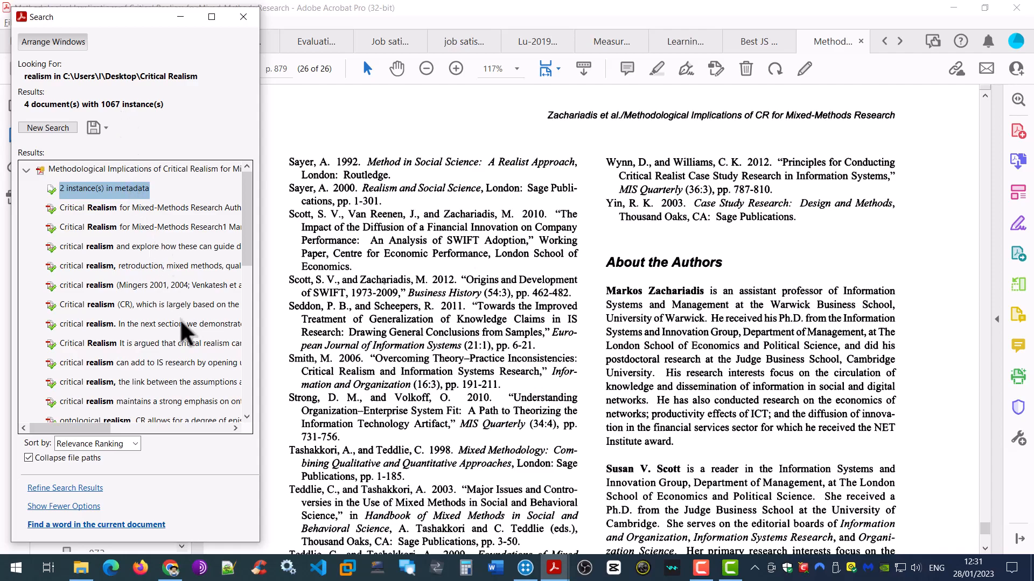
Step: Open the "critical realism, retroduction, mixed methods" match in the Methodological Implications document, close the search window and clear the text selection
left_click_drag(245, 224, 245, 202)
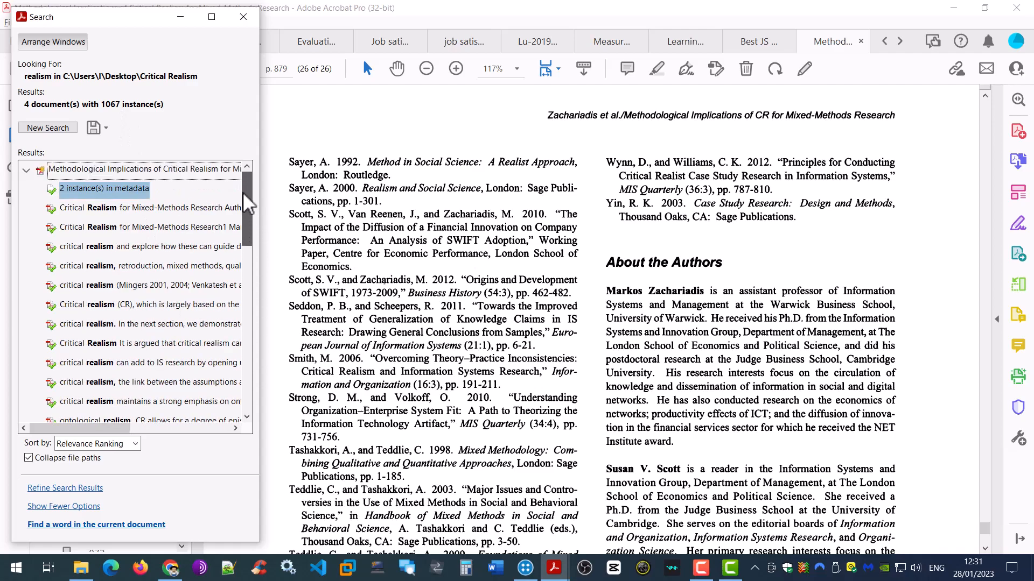
left_click(26, 169)
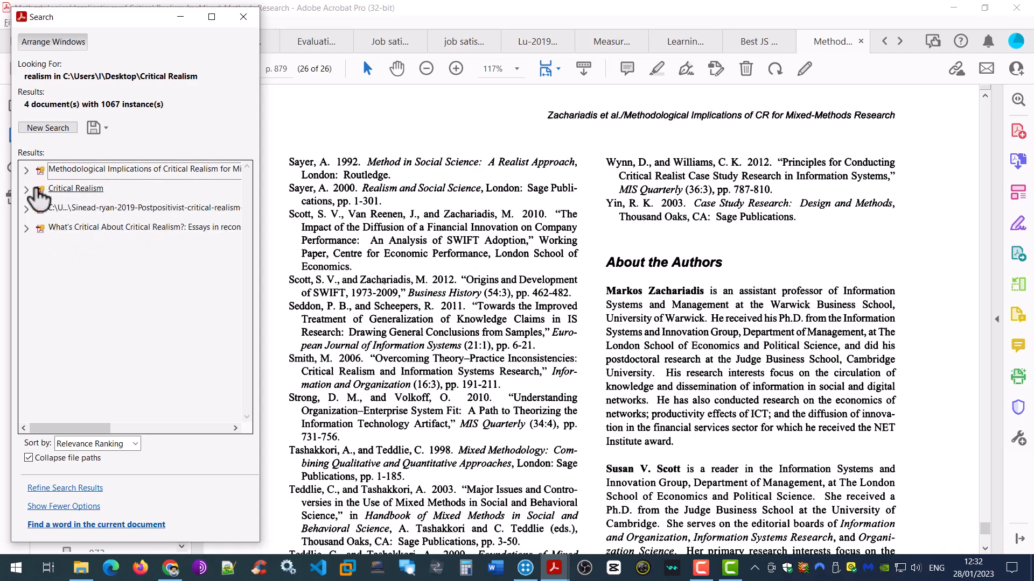
left_click(31, 173)
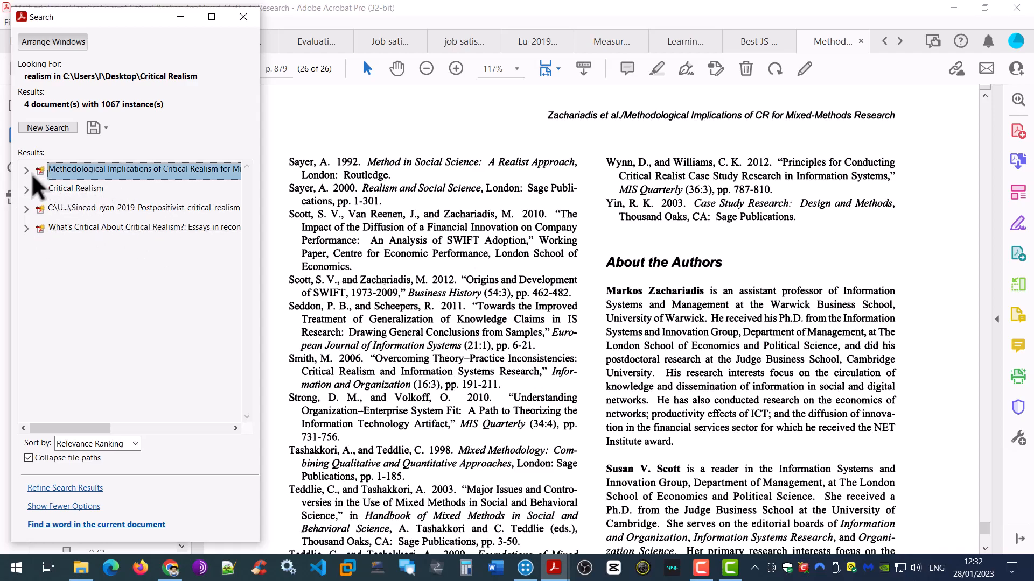
left_click(27, 169)
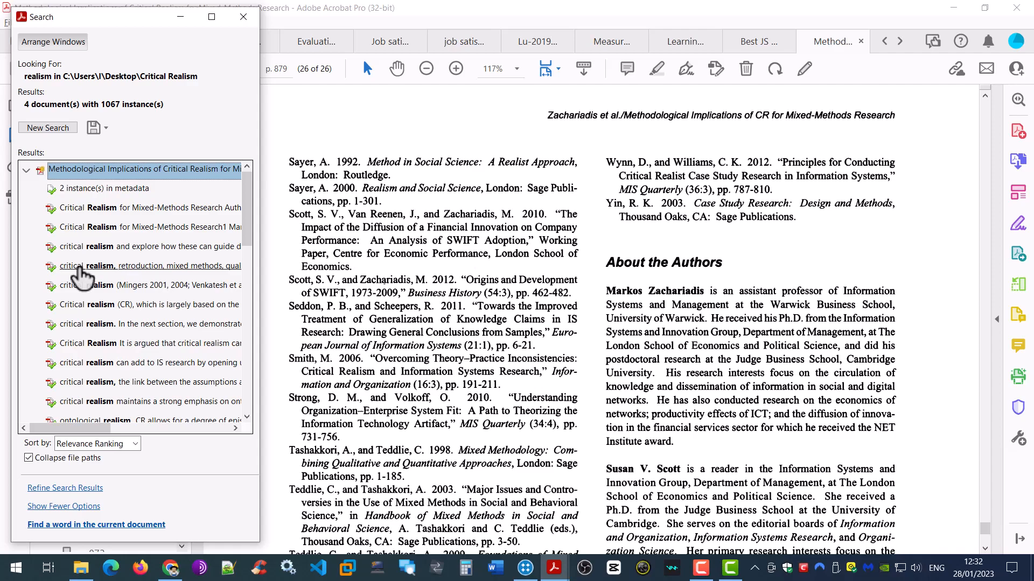
left_click(78, 267)
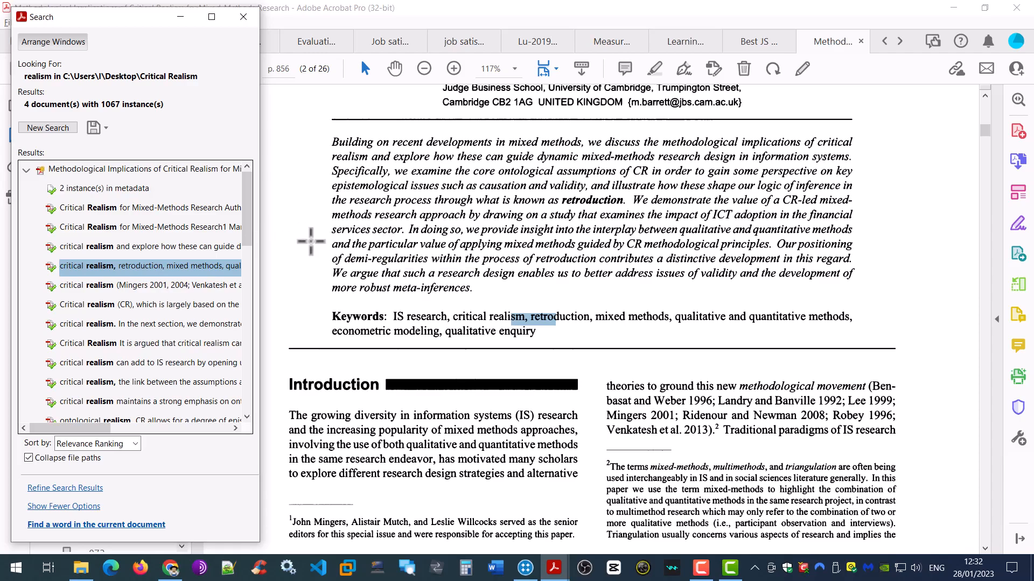
left_click(242, 19)
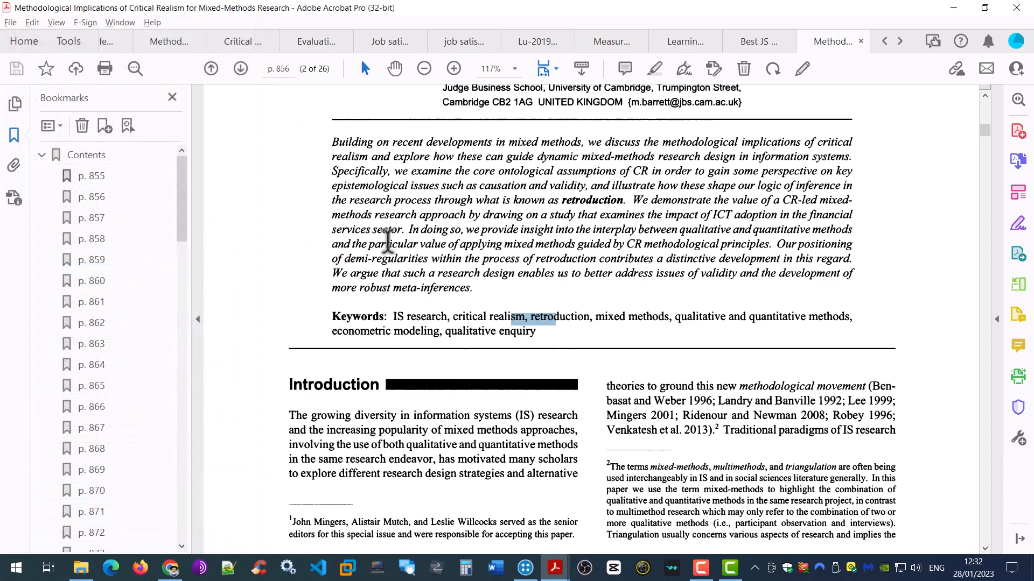
left_click_drag(518, 311, 521, 314)
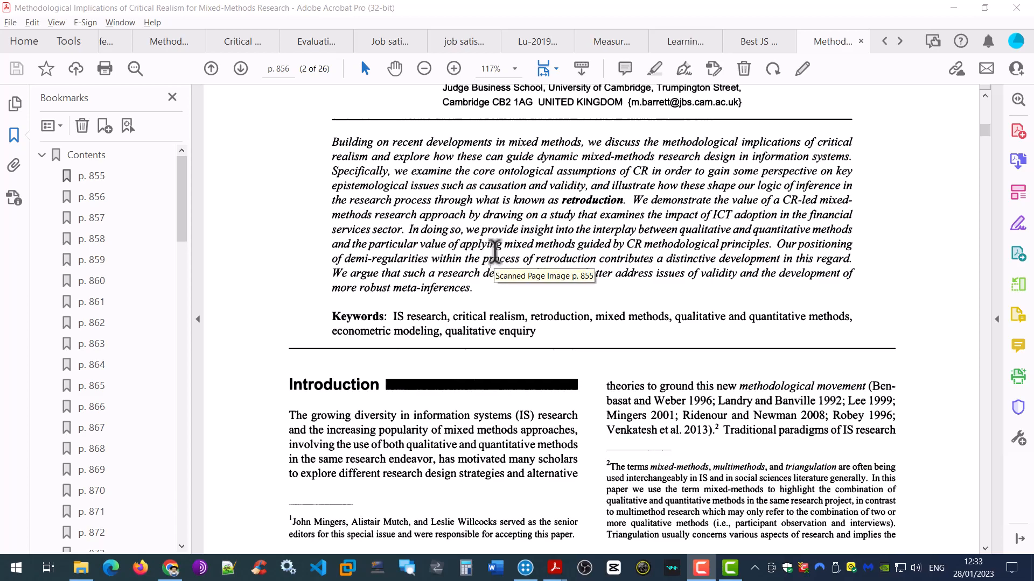
left_click(496, 252)
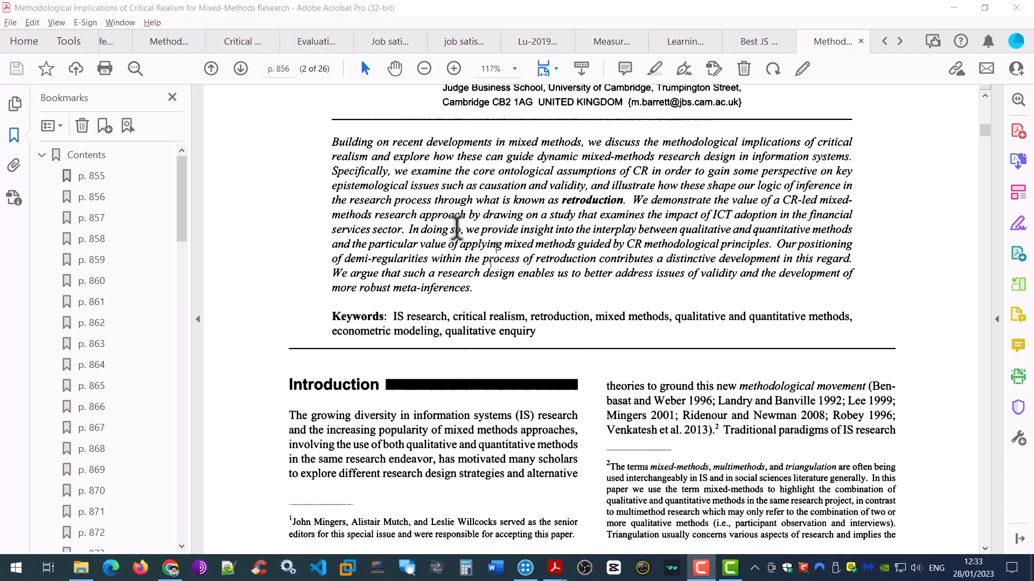
Step: Minimize the browser window with the NVivo website and the Acrobat window, and switch to NVivo
key("alt+Tab")
key("alt+Tab")
key("alt+Tab")
key("alt+Tab")
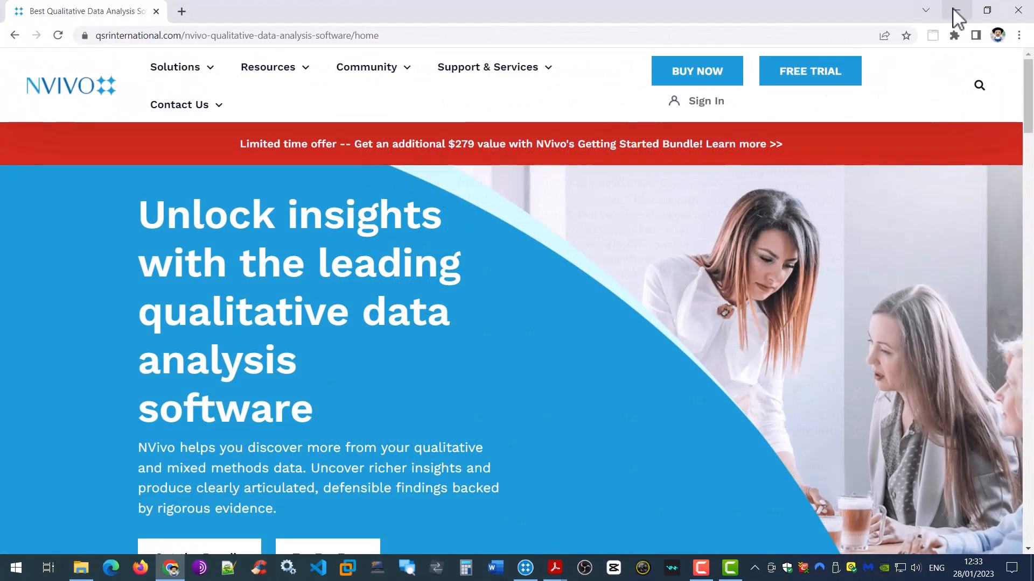
left_click(958, 11)
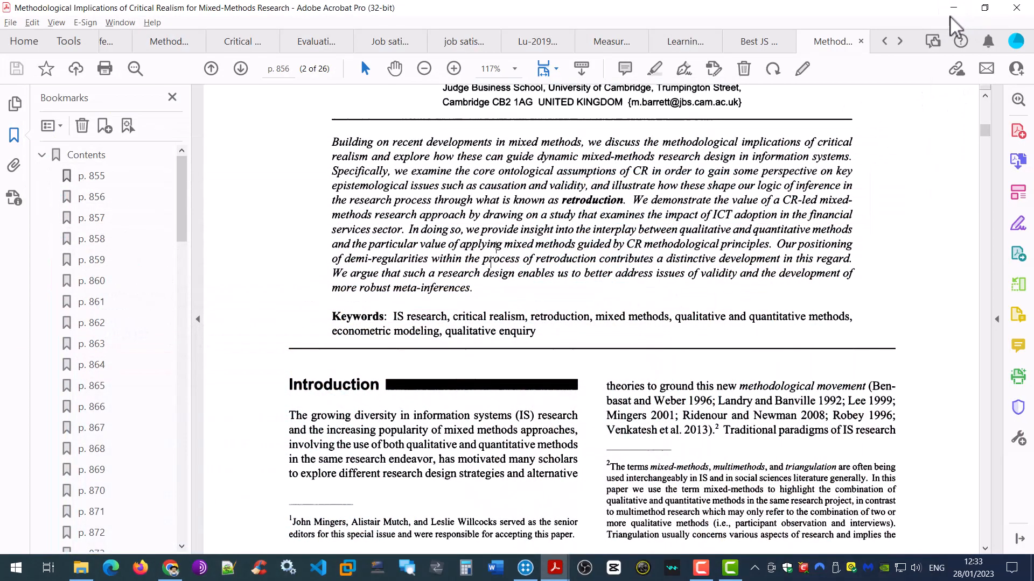
left_click(957, 8)
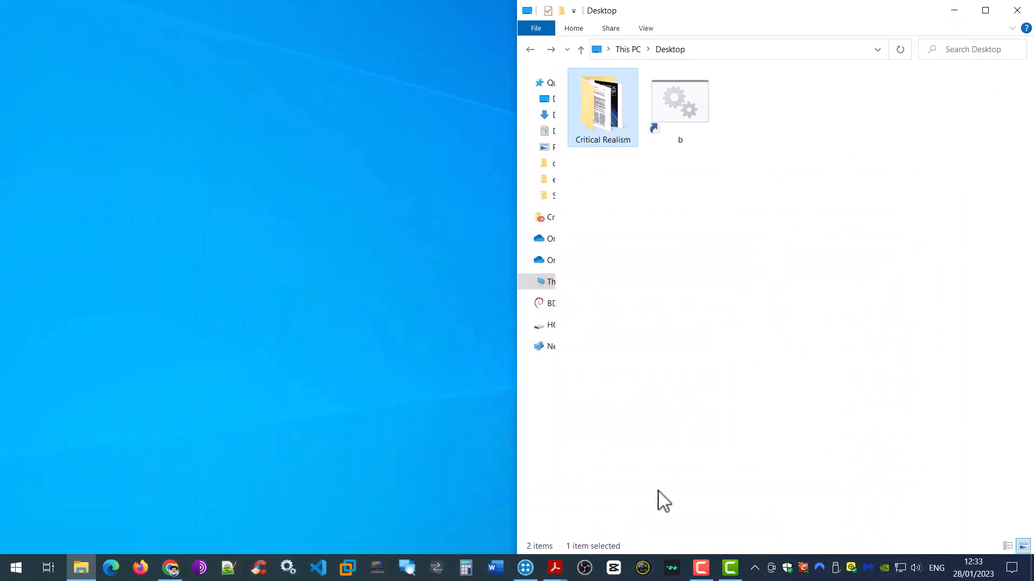
left_click(528, 575)
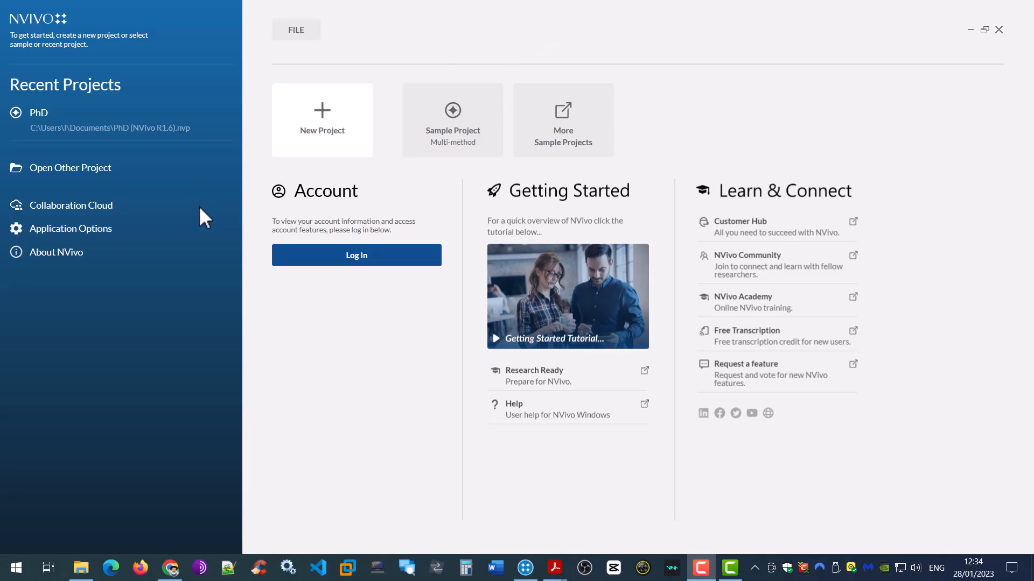
Step: Start a new project titled "Nvivo demo" with the description "YouTube Demo of Nvivo" and continue to its saving options
left_click(322, 123)
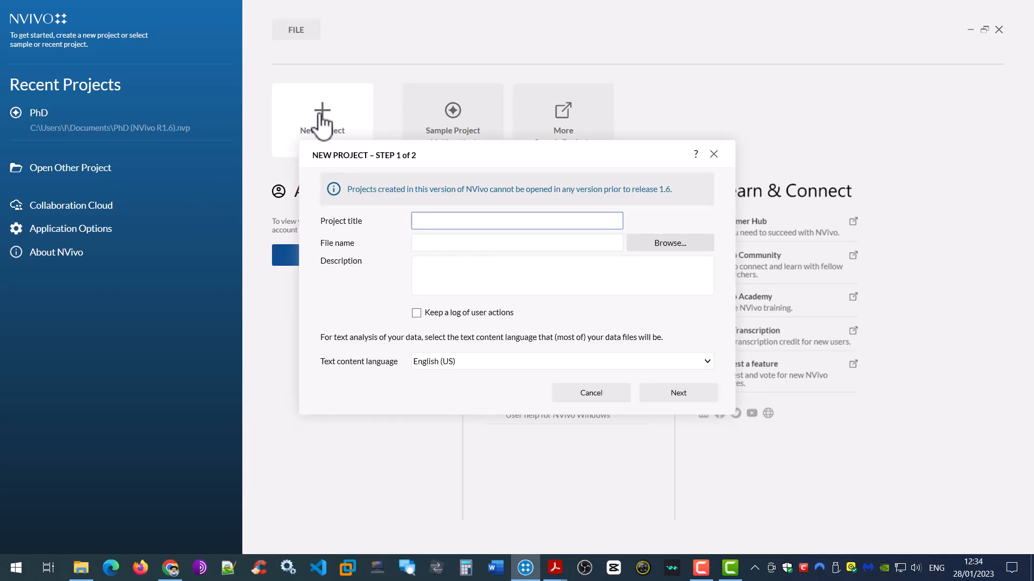
type("Nvivo demo")
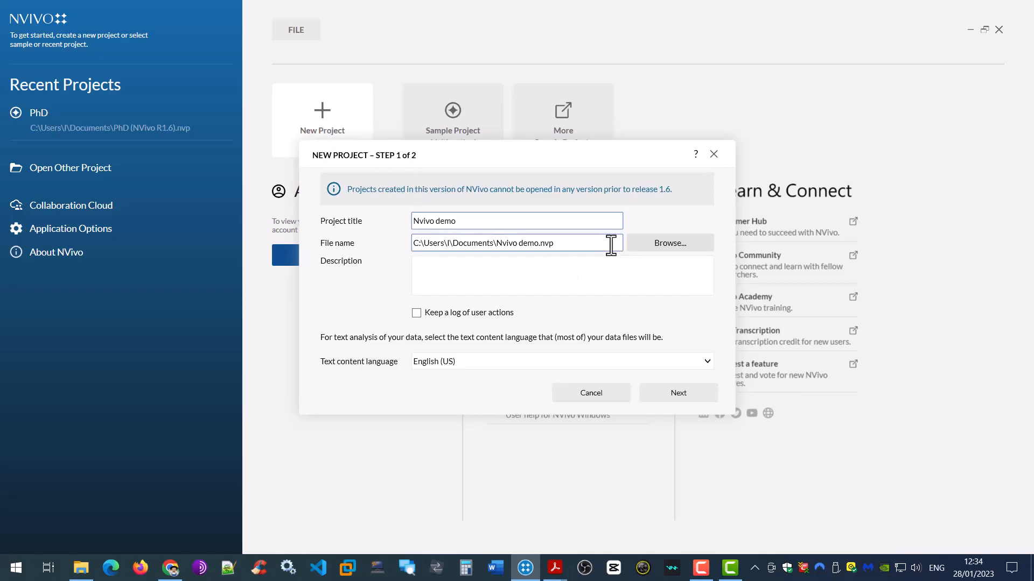
left_click(587, 275)
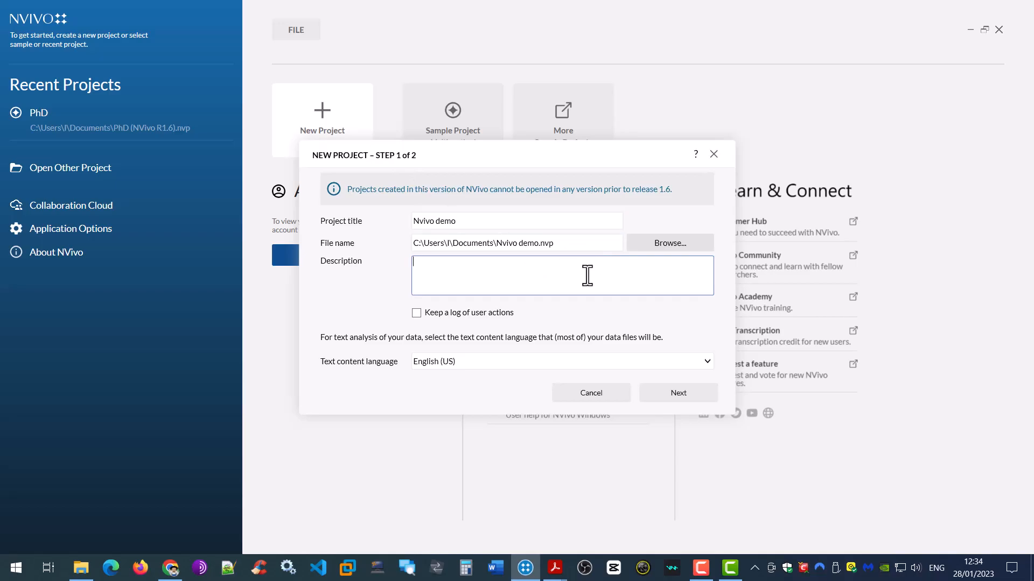
type("YouTube Demo of Nvivo")
left_click(677, 395)
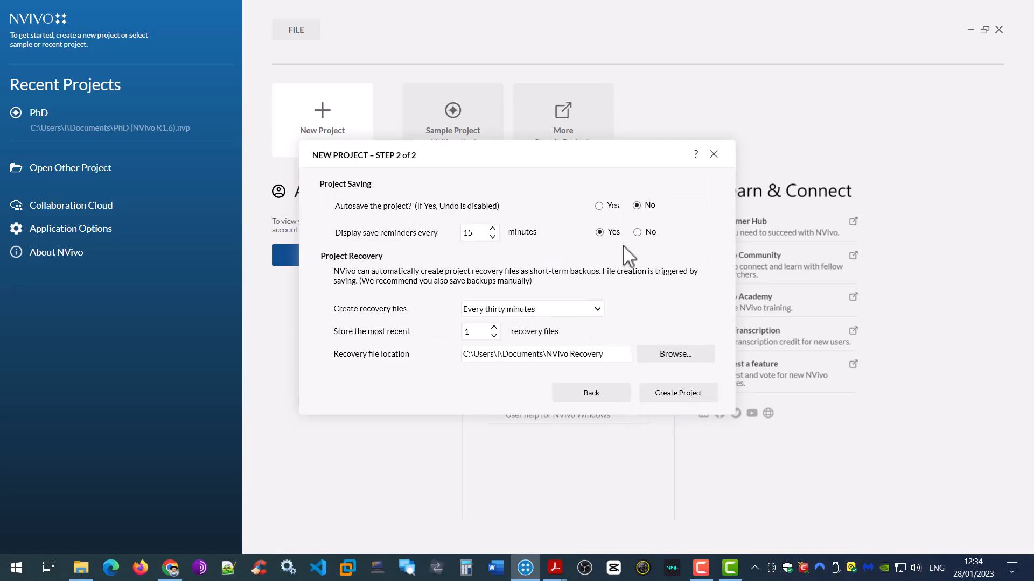
Step: Turn off the save reminders, create the project and skip the welcome tour
left_click(638, 232)
left_click(658, 398)
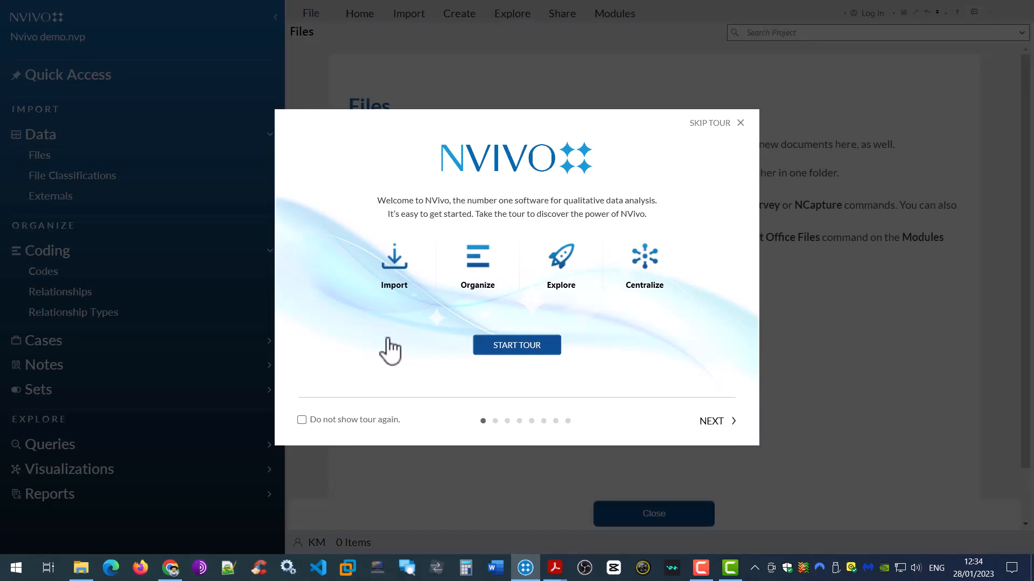
left_click(727, 124)
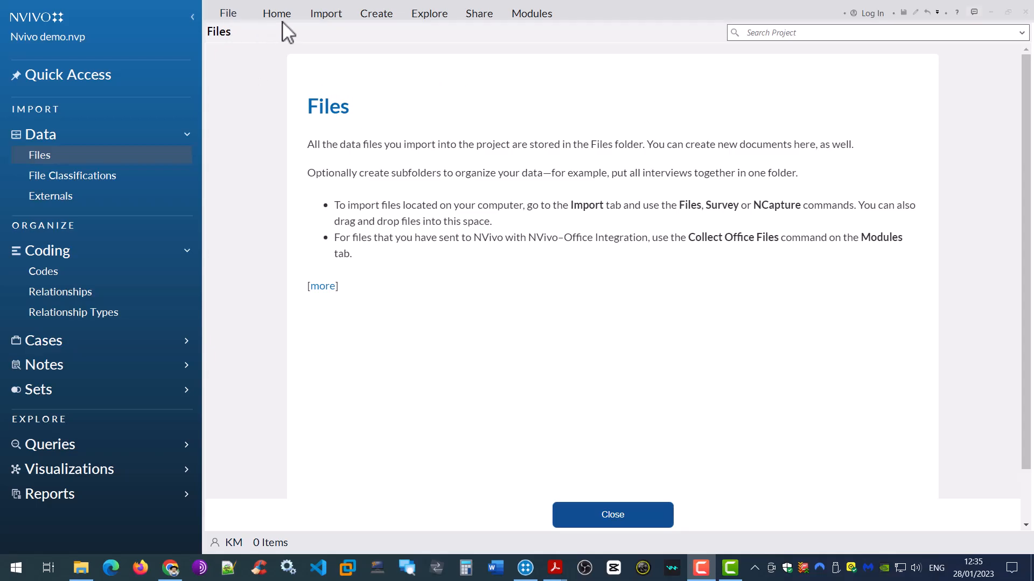
Step: Import all the PDF files from the Critical Realism folder on the Desktop into the project without creating cases
left_click(327, 18)
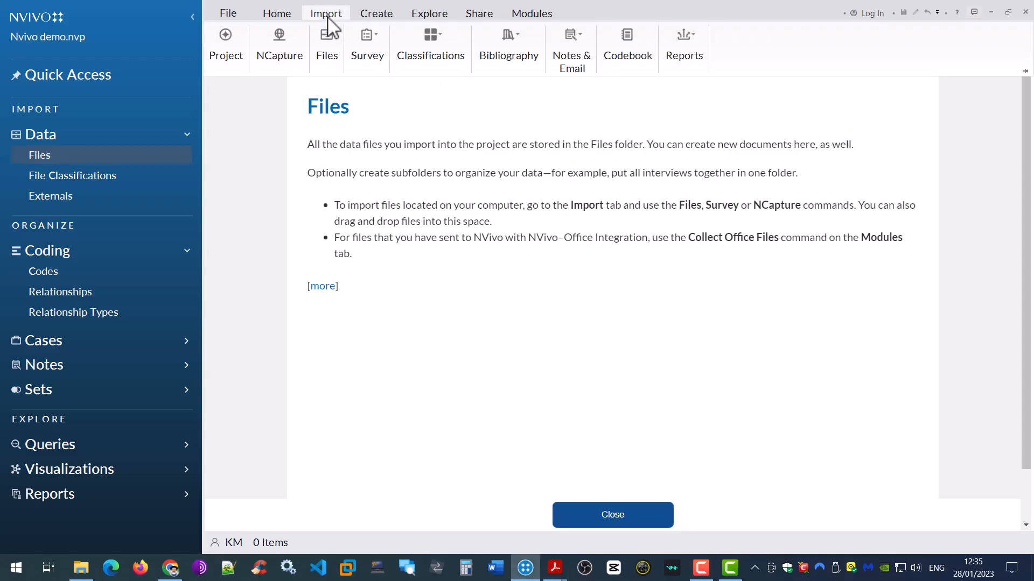
left_click(327, 48)
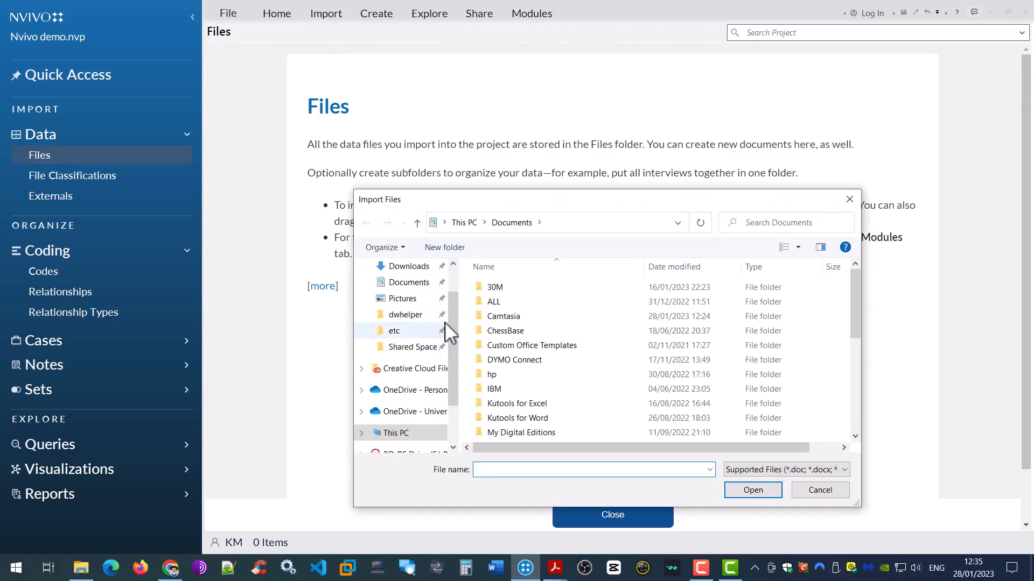
scroll(455, 291, "up", 1)
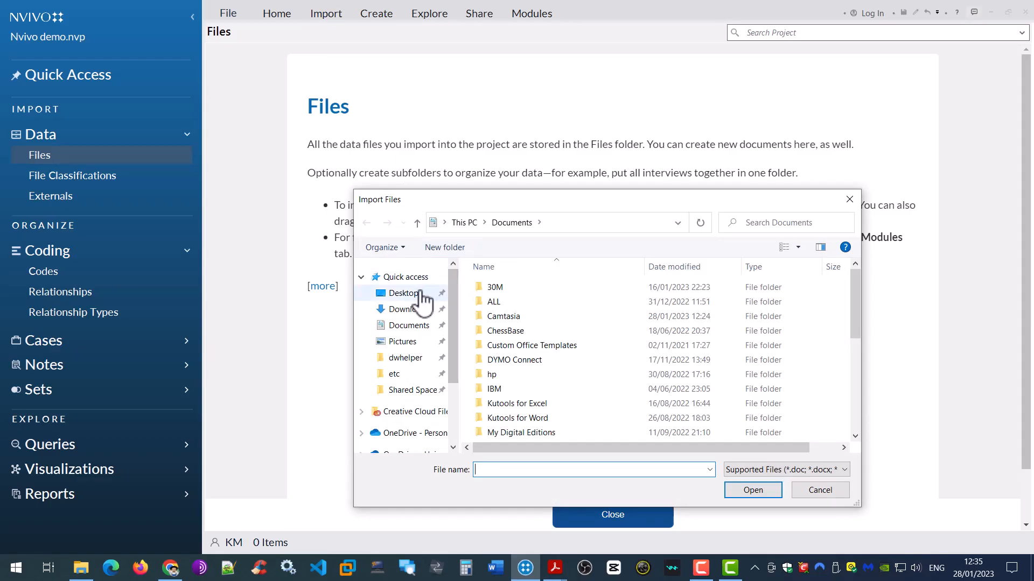
left_click(405, 295)
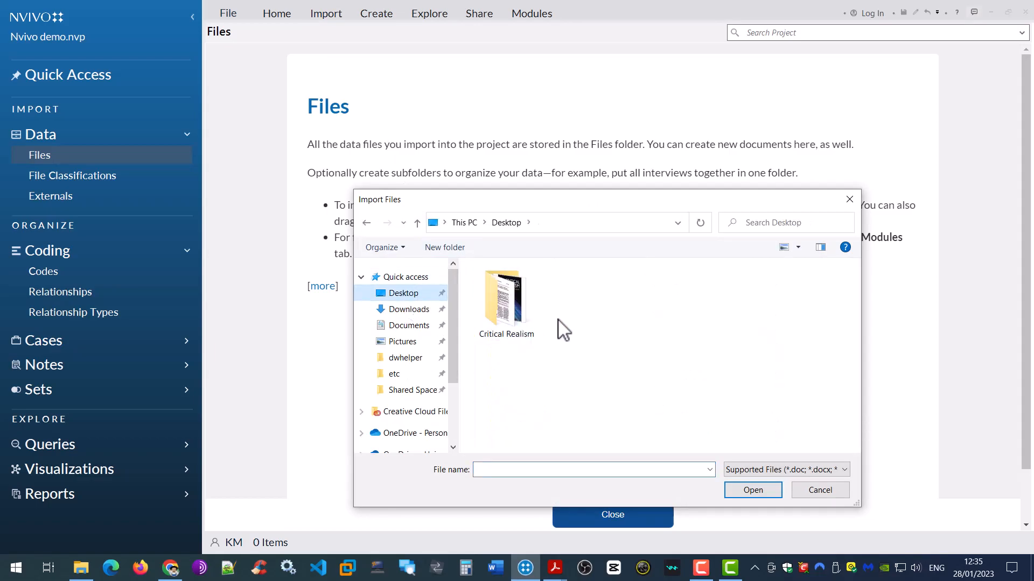
double_click(522, 320)
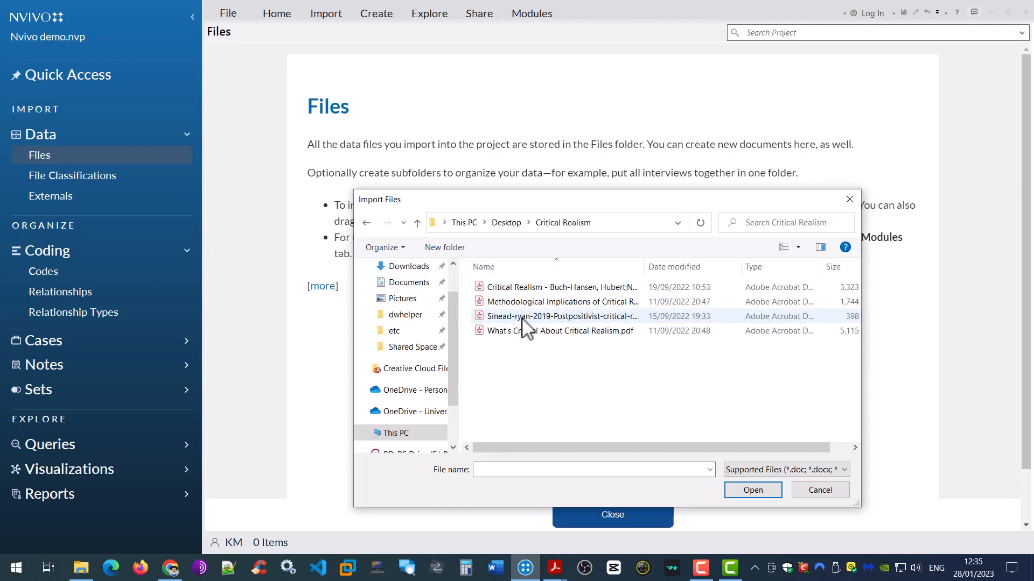
key("ctrl+a")
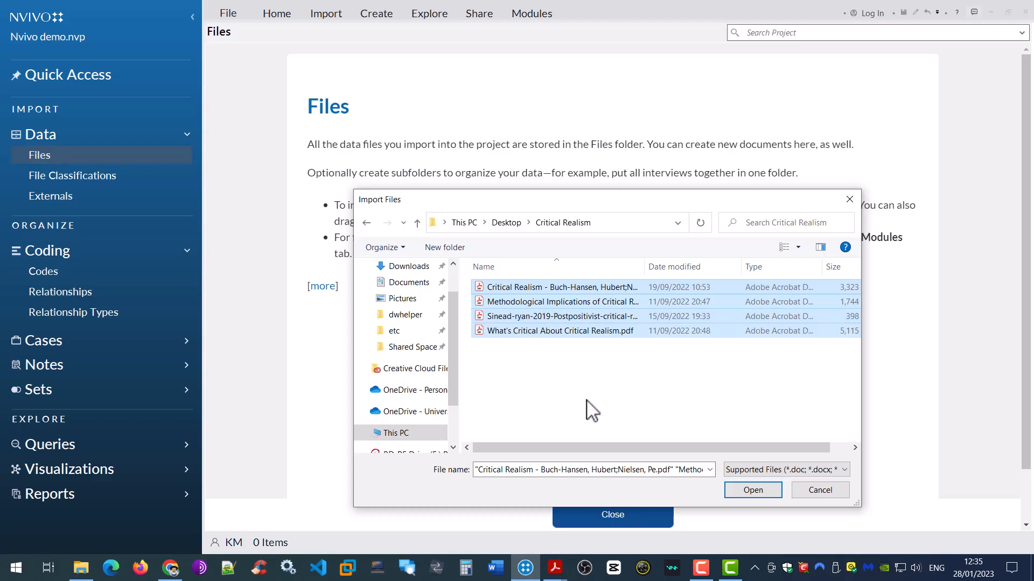
left_click(744, 488)
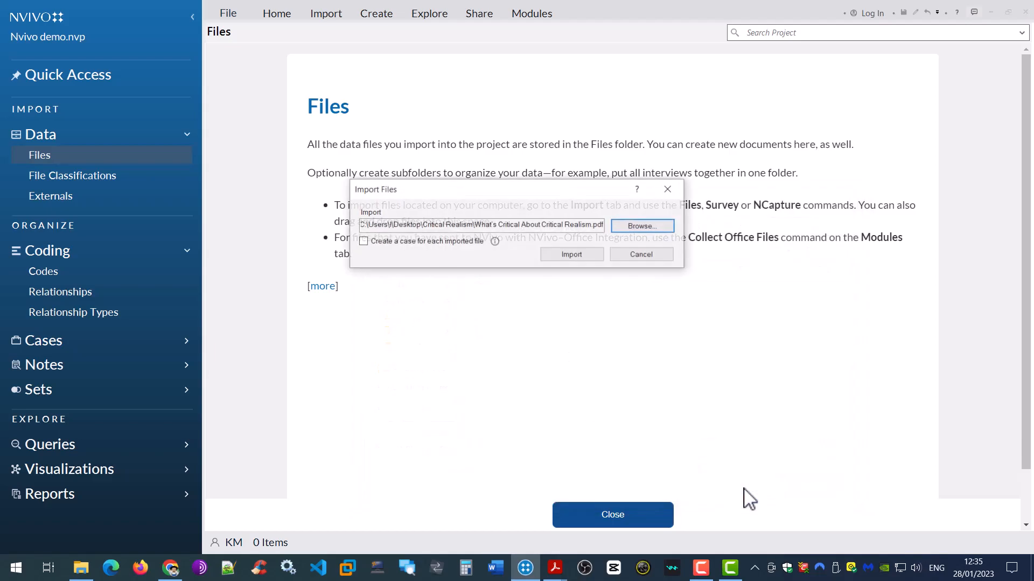
left_click(576, 256)
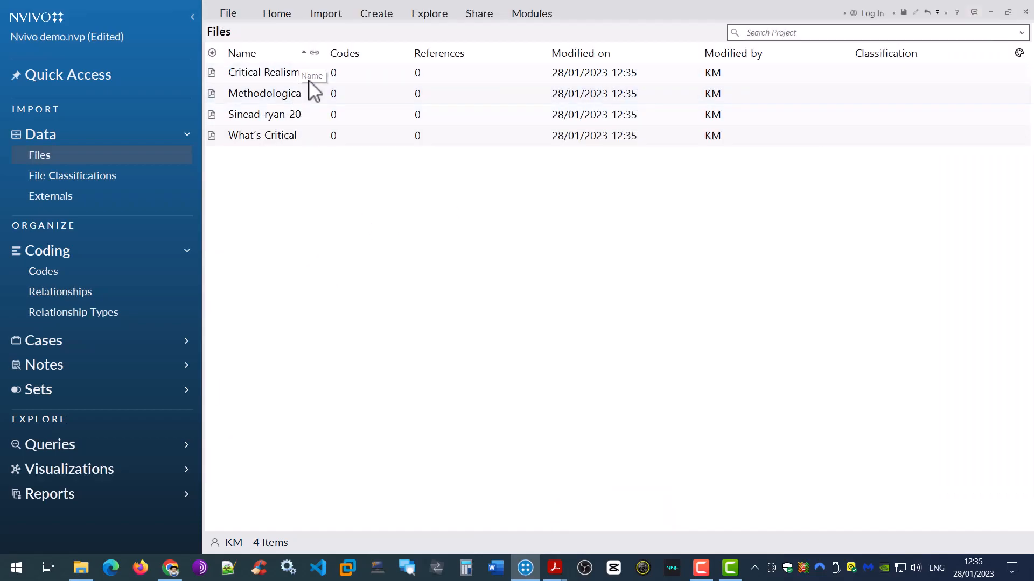
Step: Start a Text Search query and restrict its scope to the Files folder
left_click(436, 15)
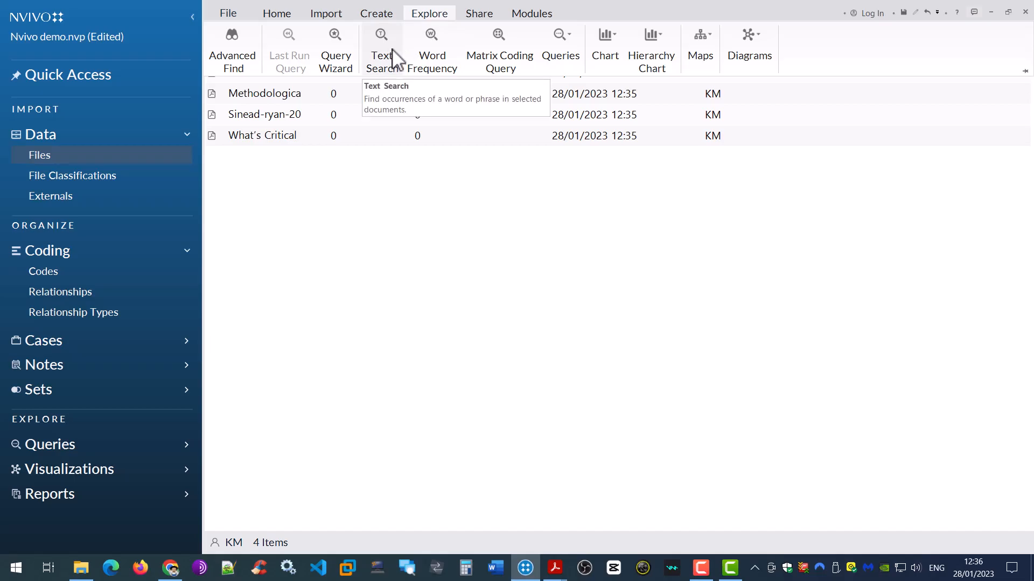
key("Escape")
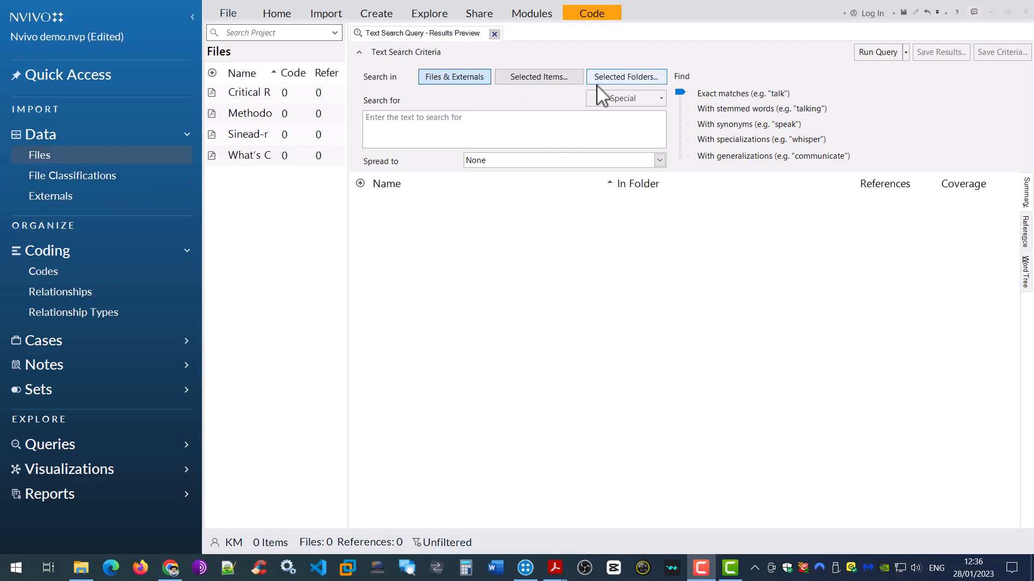
left_click(620, 81)
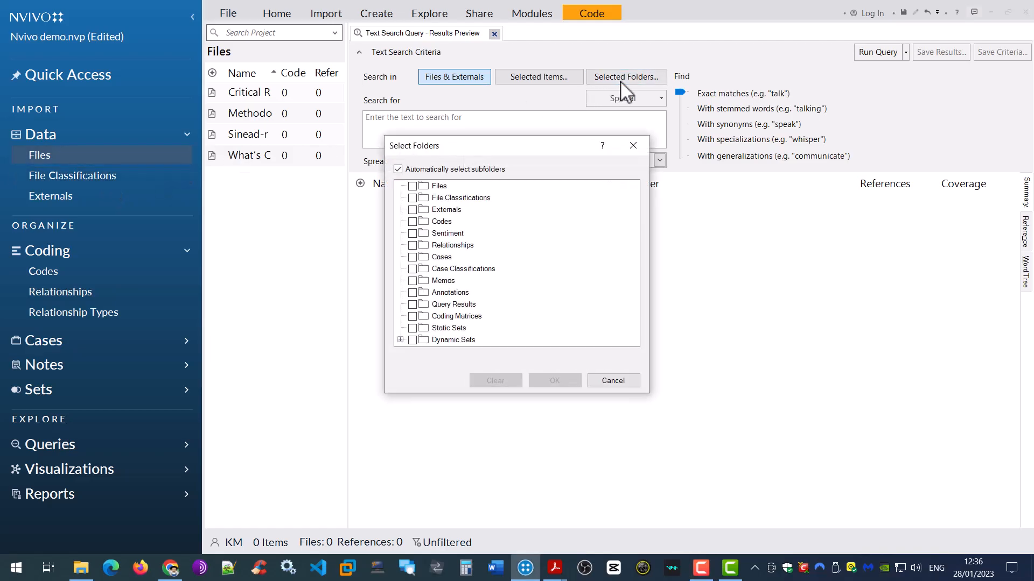
left_click(413, 187)
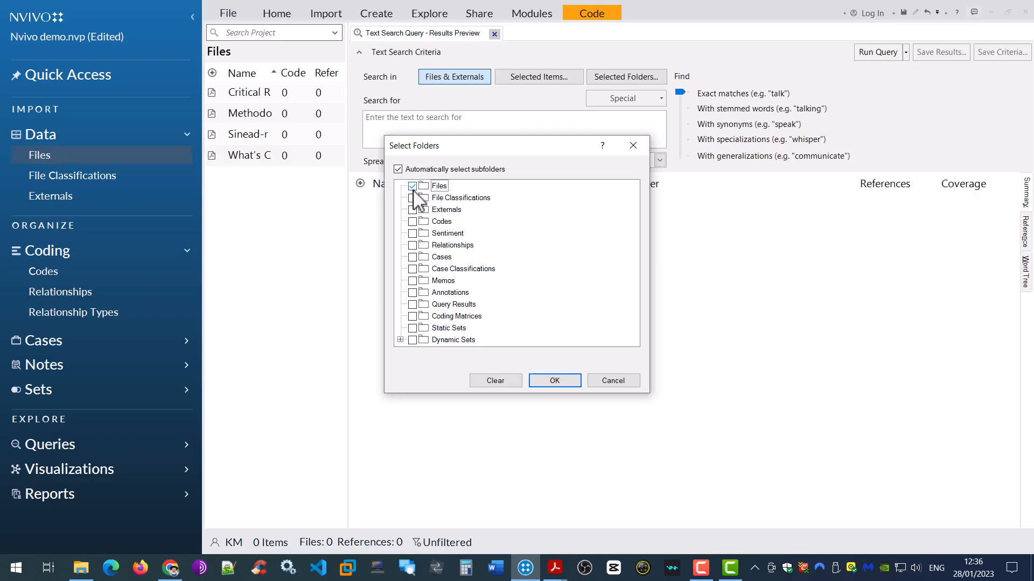
left_click(561, 381)
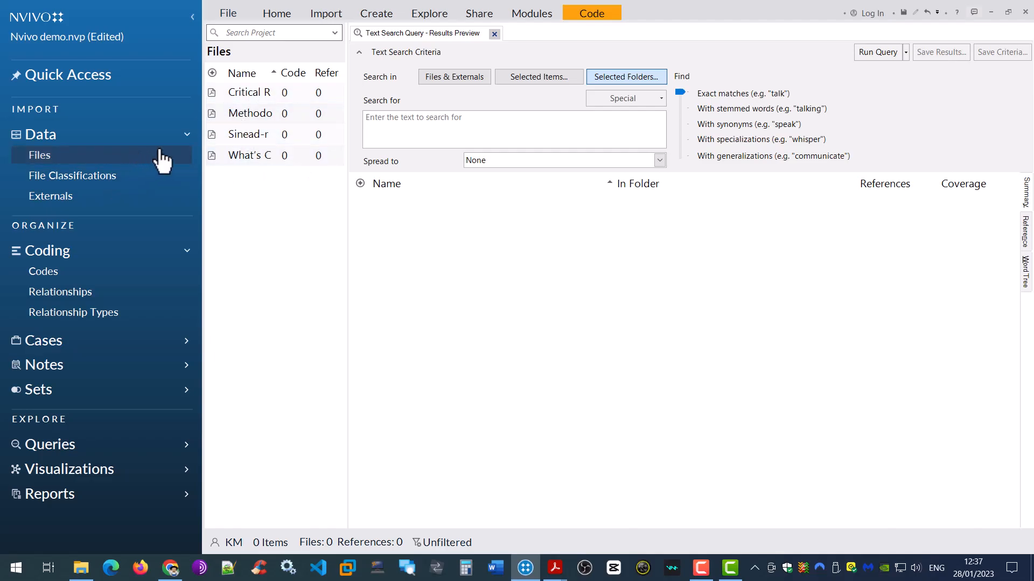
Step: Enter the quoted phrase "realism limitation" as the text to search for
left_click(391, 130)
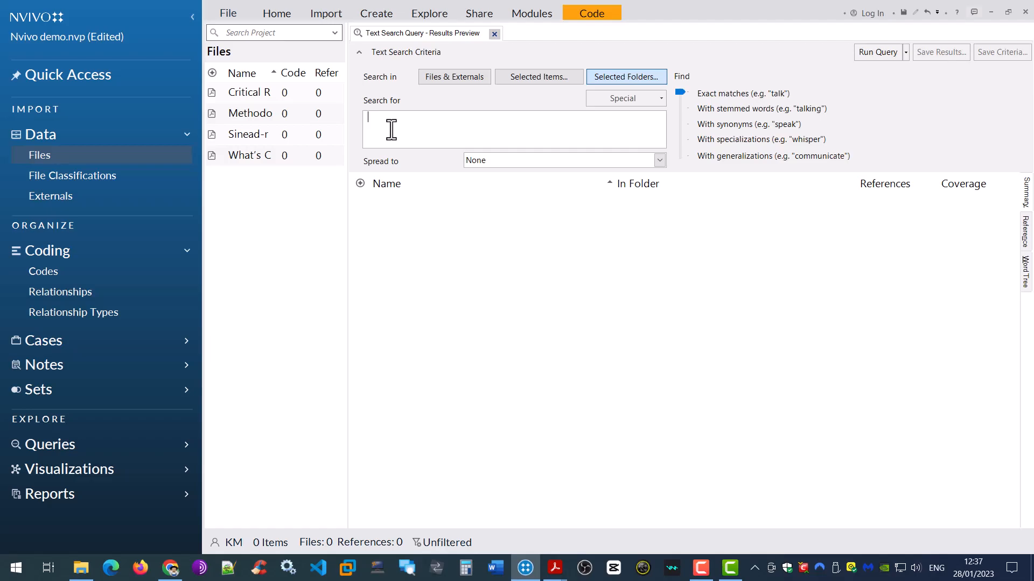
type("realism")
type("limitation")
left_click(370, 120)
Step: Add a Near condition with a word distance of 10 to the search phrase and run the query
left_click(654, 112)
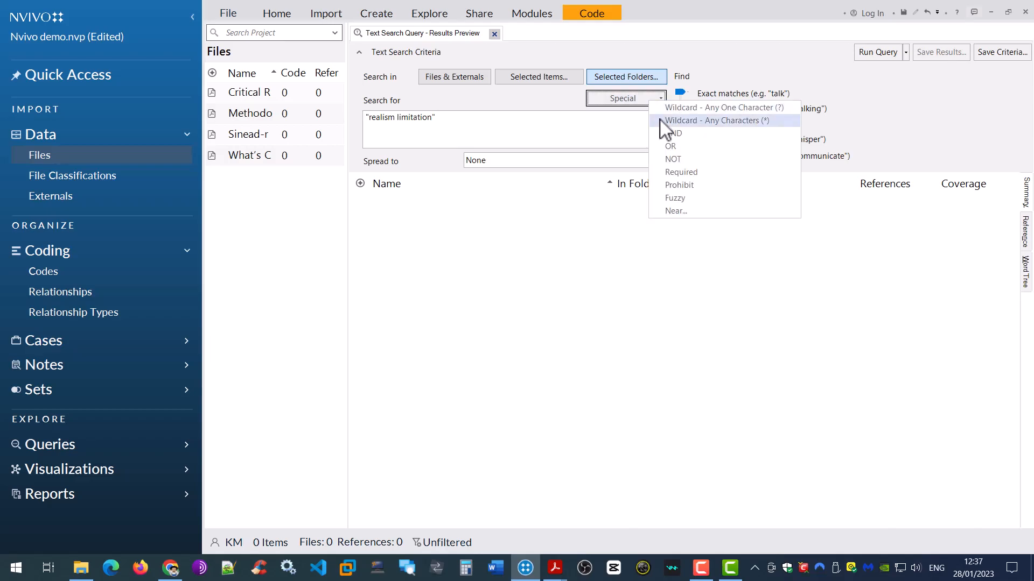
left_click(677, 211)
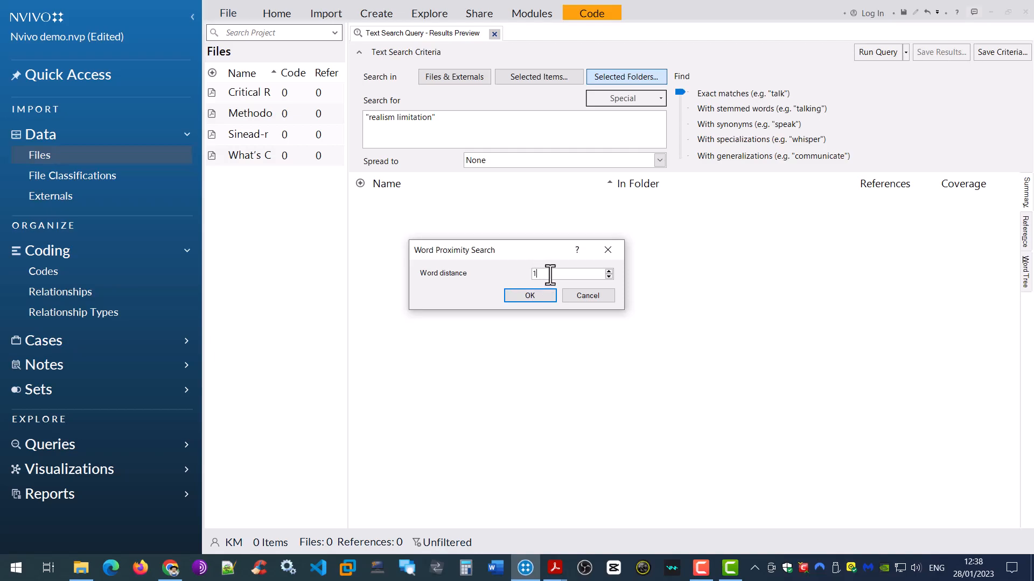
type("0")
left_click(529, 297)
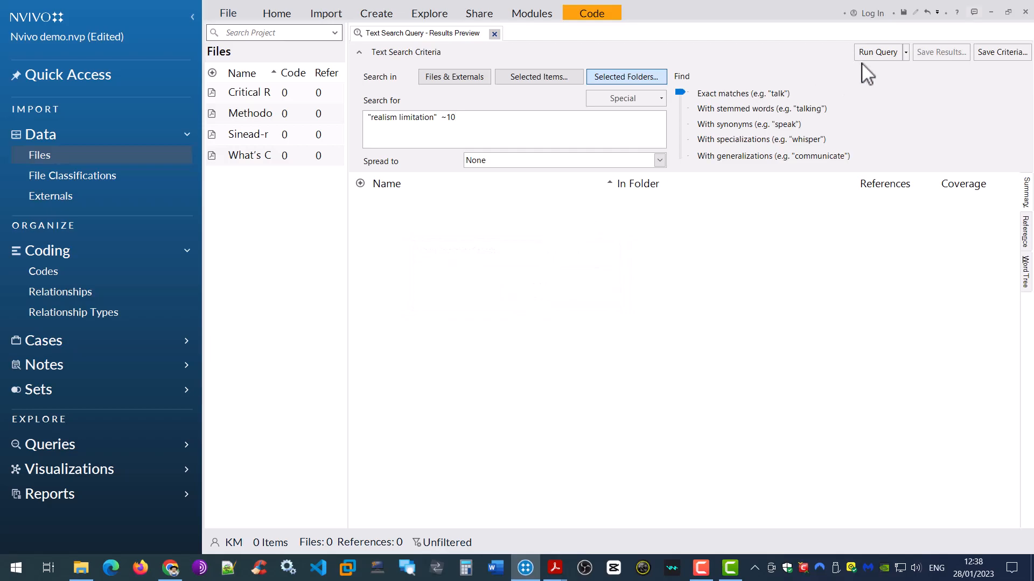
left_click(875, 64)
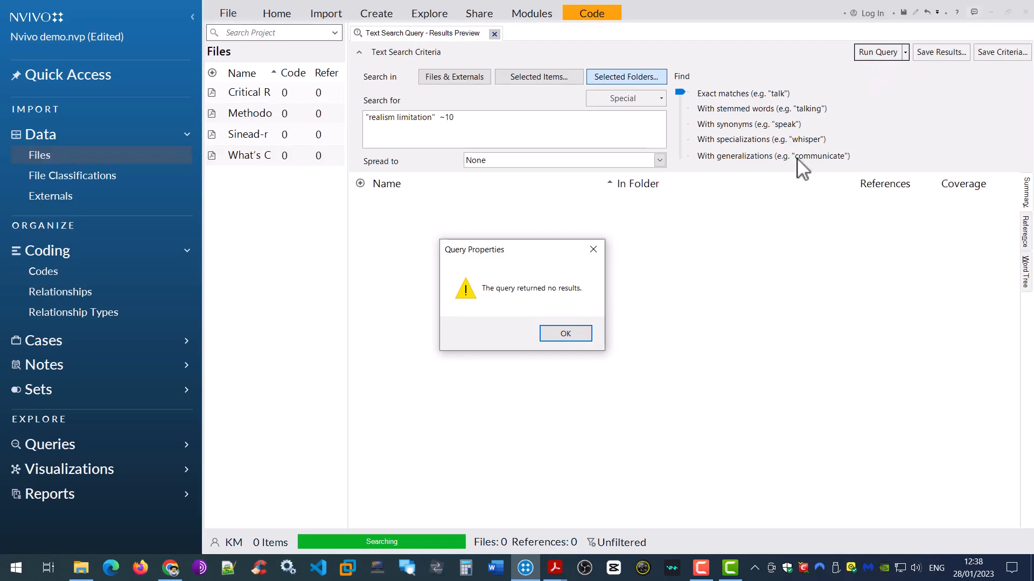
left_click(565, 334)
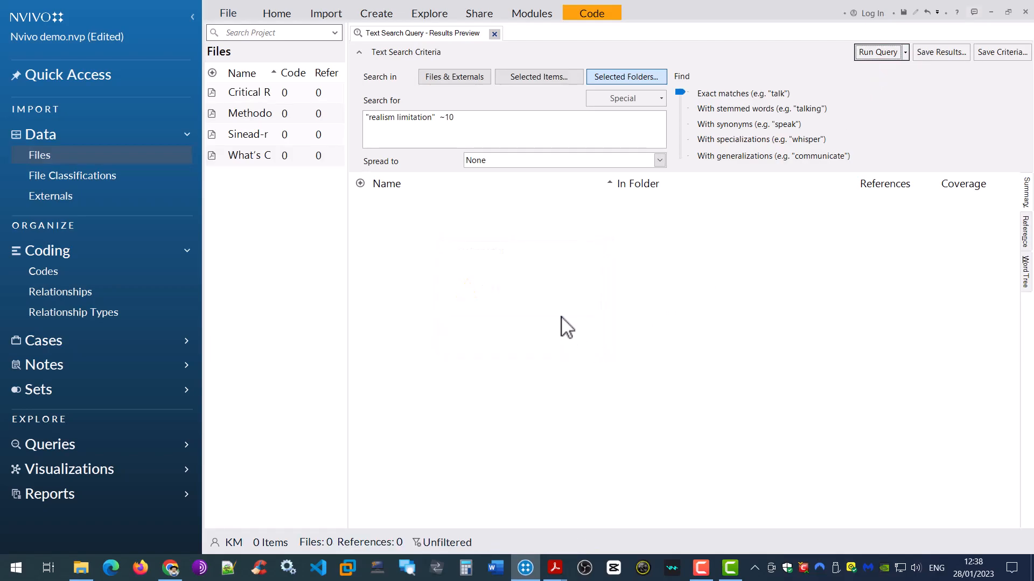
Step: Shorten the search phrase to "realism limit" and rerun the query with stemmed words included
left_click(472, 126)
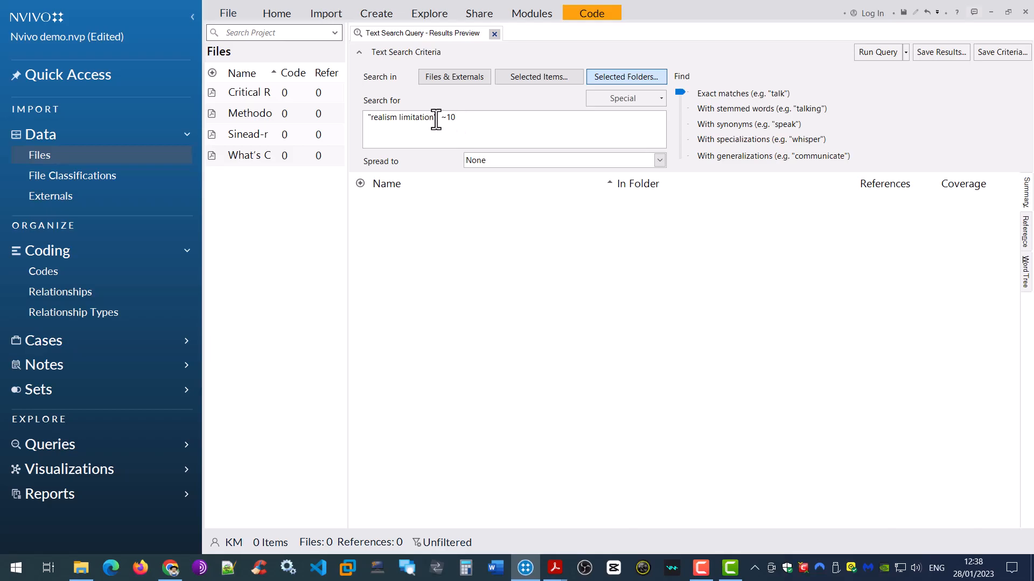
key("BackSpace")
key("BackSpace")
key("BackSpace")
key("BackSpace")
key("BackSpace")
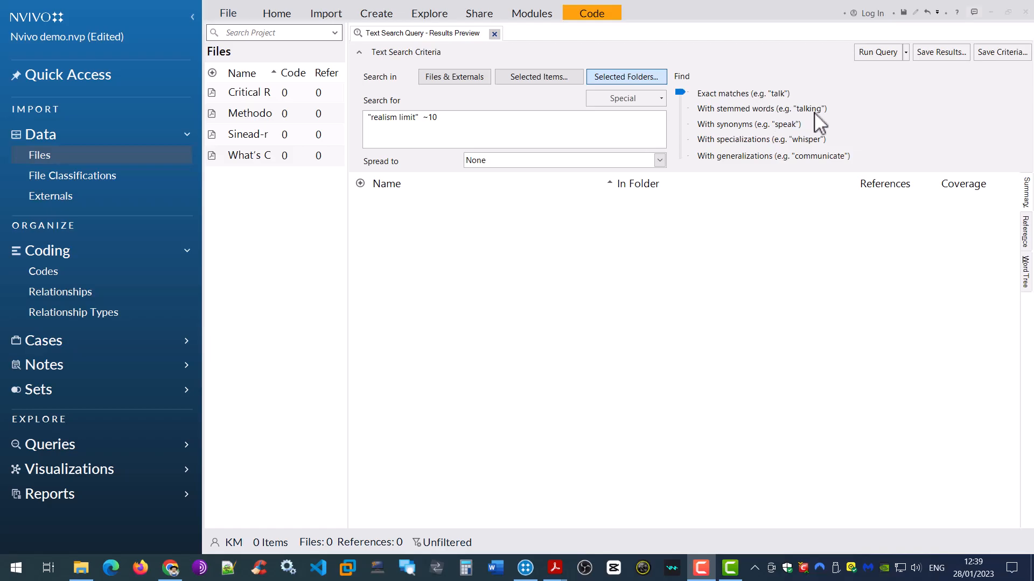
mouse_move(681, 93)
left_mouse_down()
mouse_move(686, 113)
mouse_move(683, 103)
left_mouse_up()
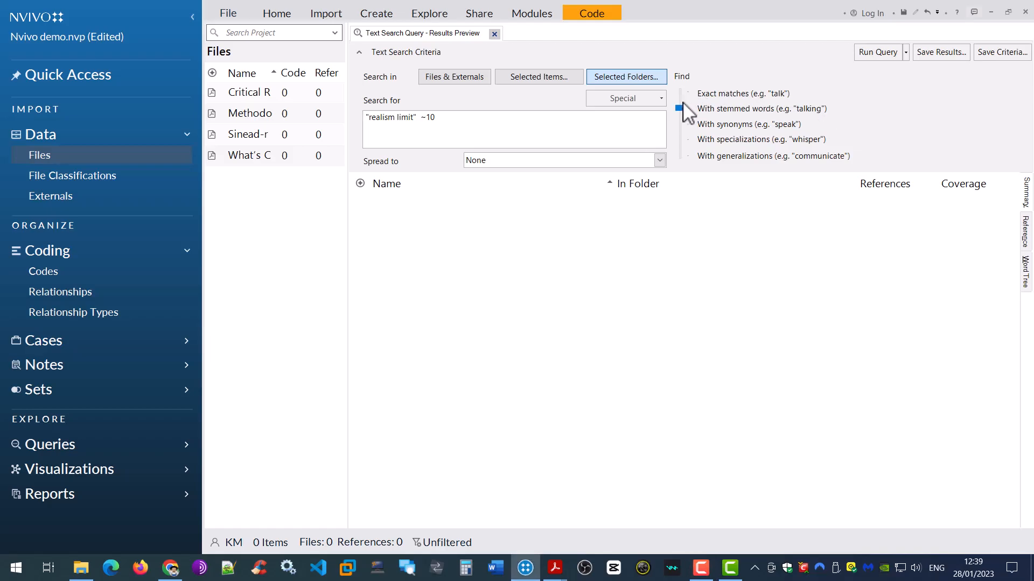
left_click(875, 52)
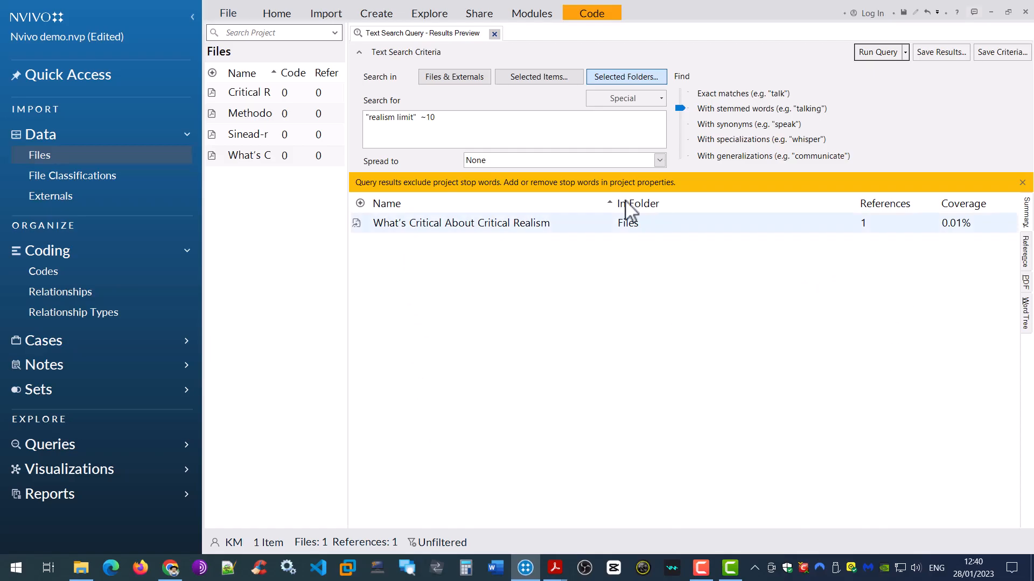
Step: Select the "What's Critical About Critical Realism" result and open its reference view
left_click(411, 118)
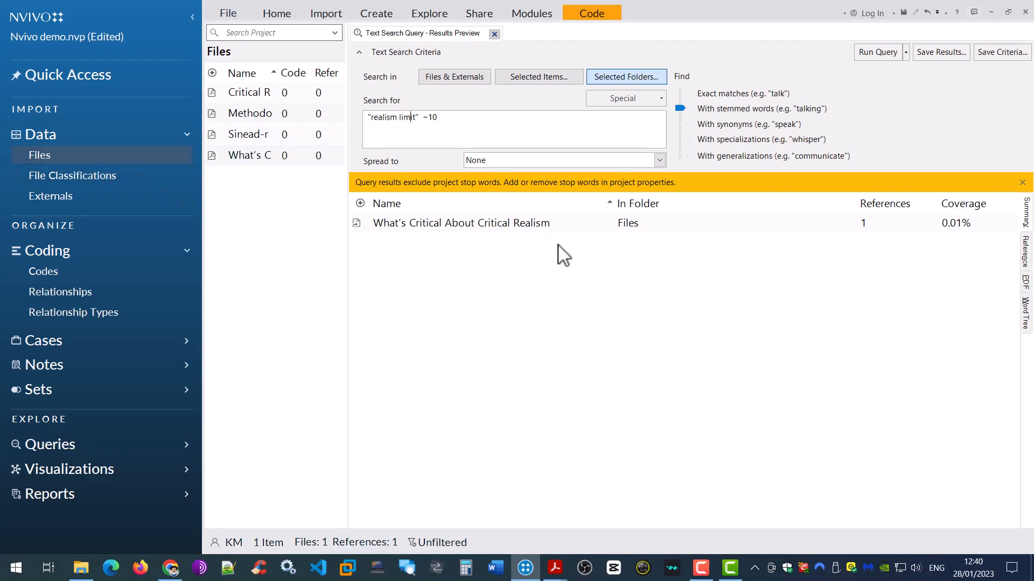
left_click(759, 229)
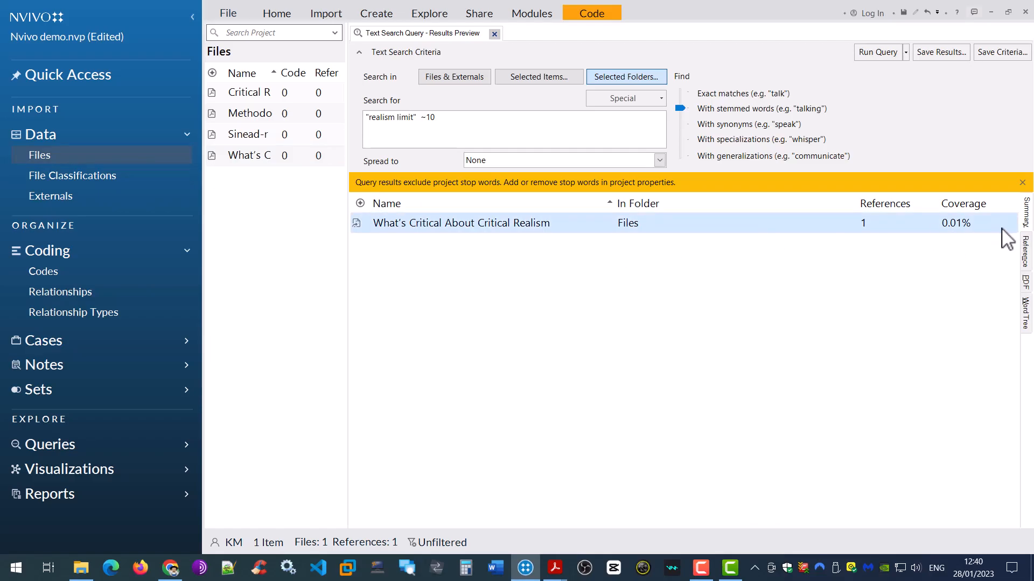
left_click(1026, 253)
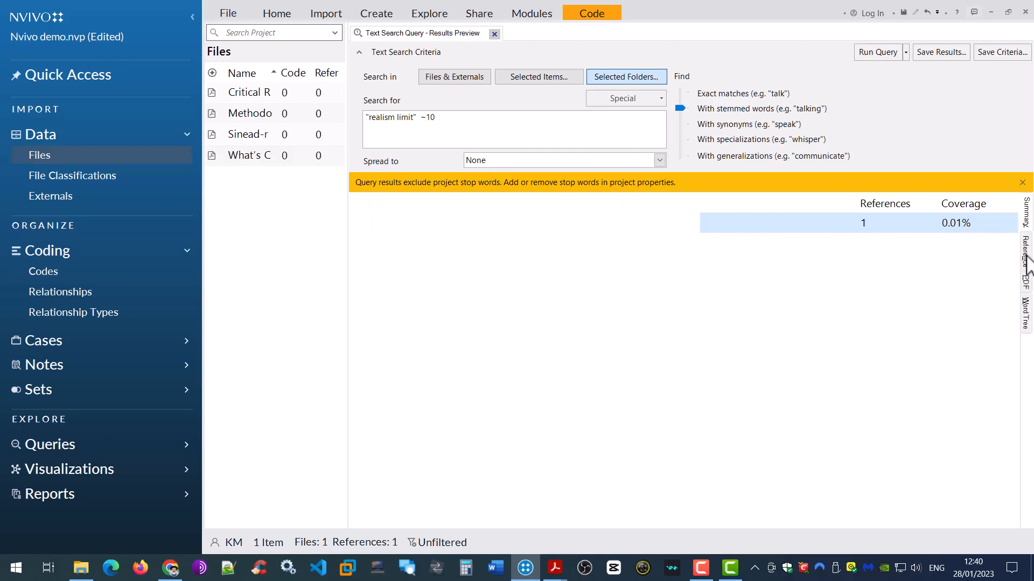